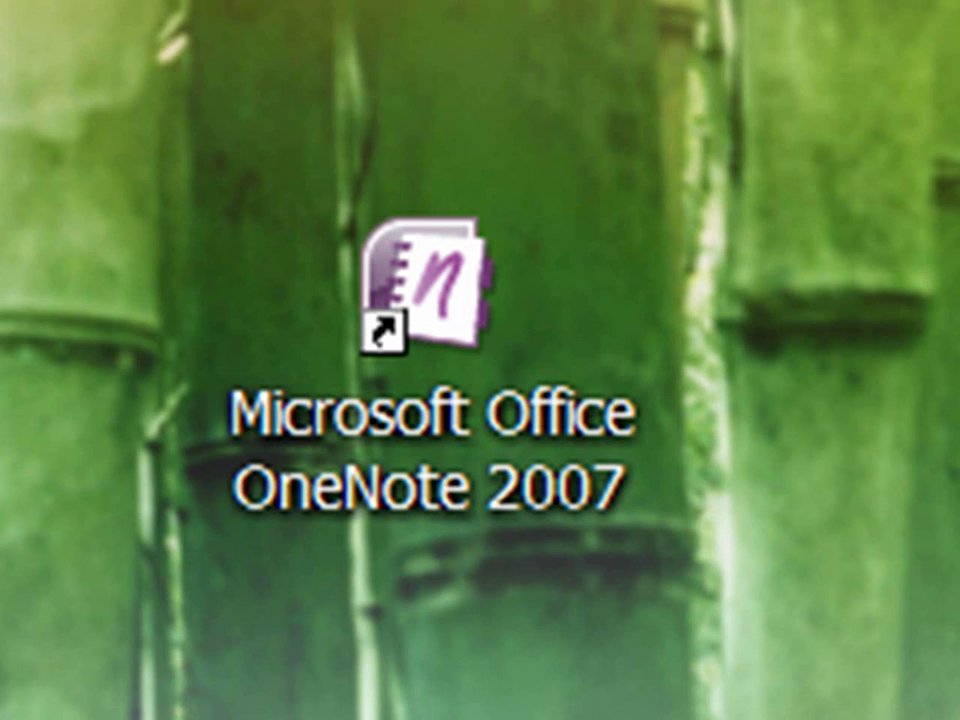
Step: Launch Microsoft Office OneNote 2007 from its desktop shortcut
drag(930, 99, 96, 652)
key(Return)
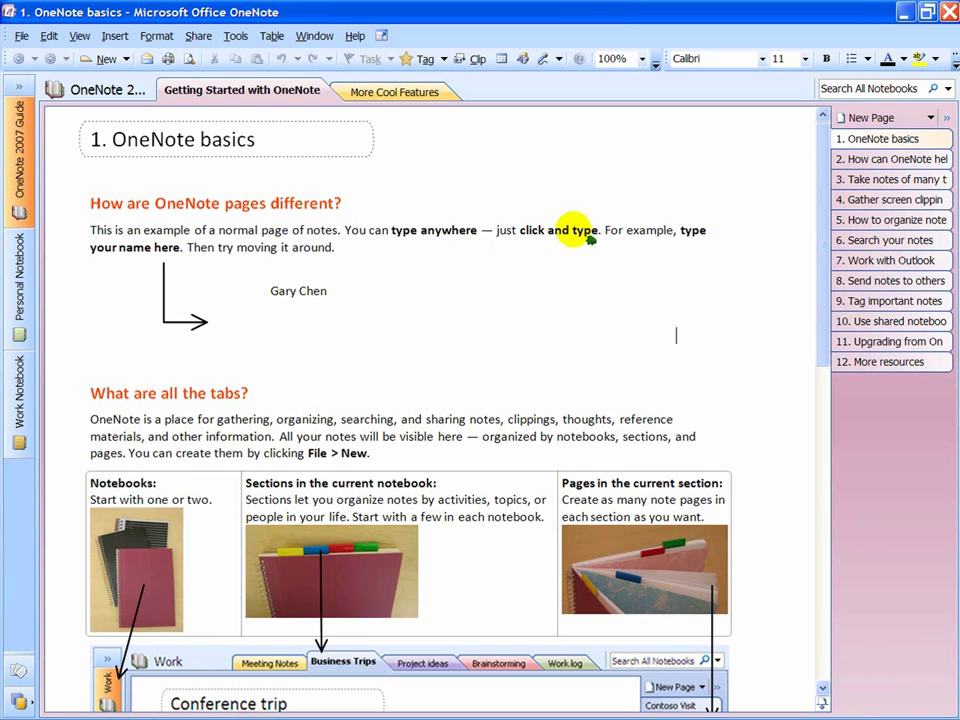
Step: Read through the OneNote basics page down to the note about the missing Save button
mouse_move(920, 708)
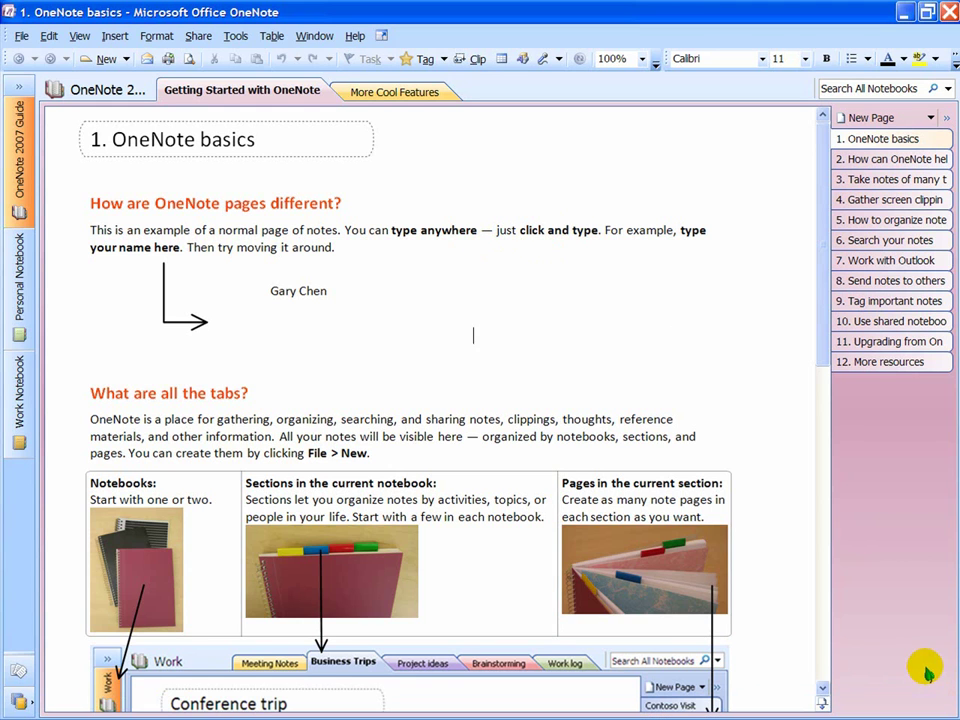
scroll(821, 240, down, 1)
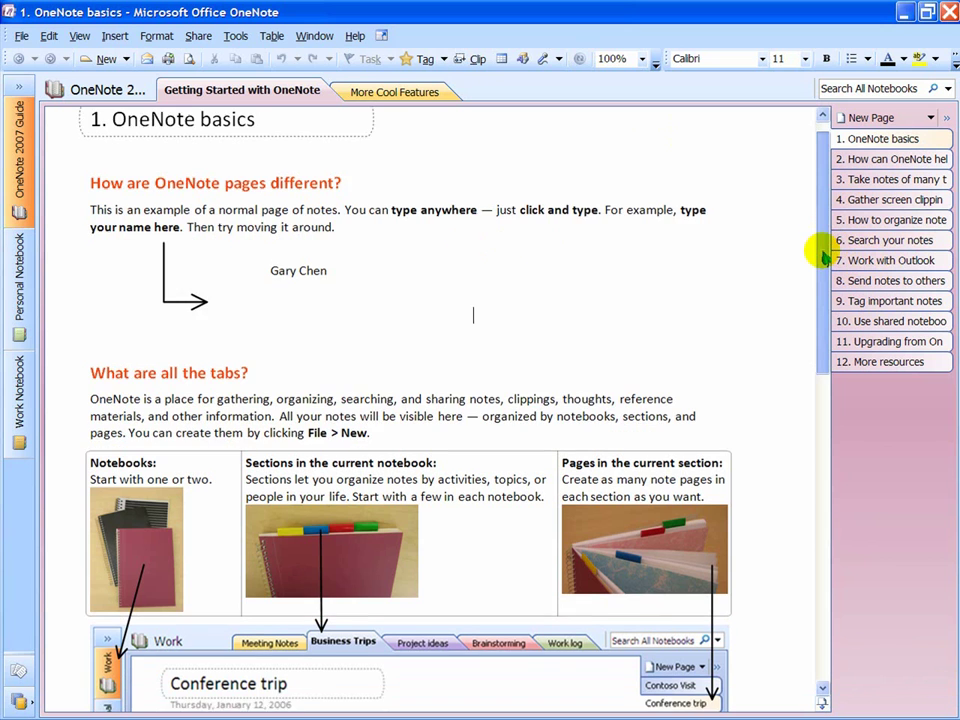
drag(821, 255, 823, 342)
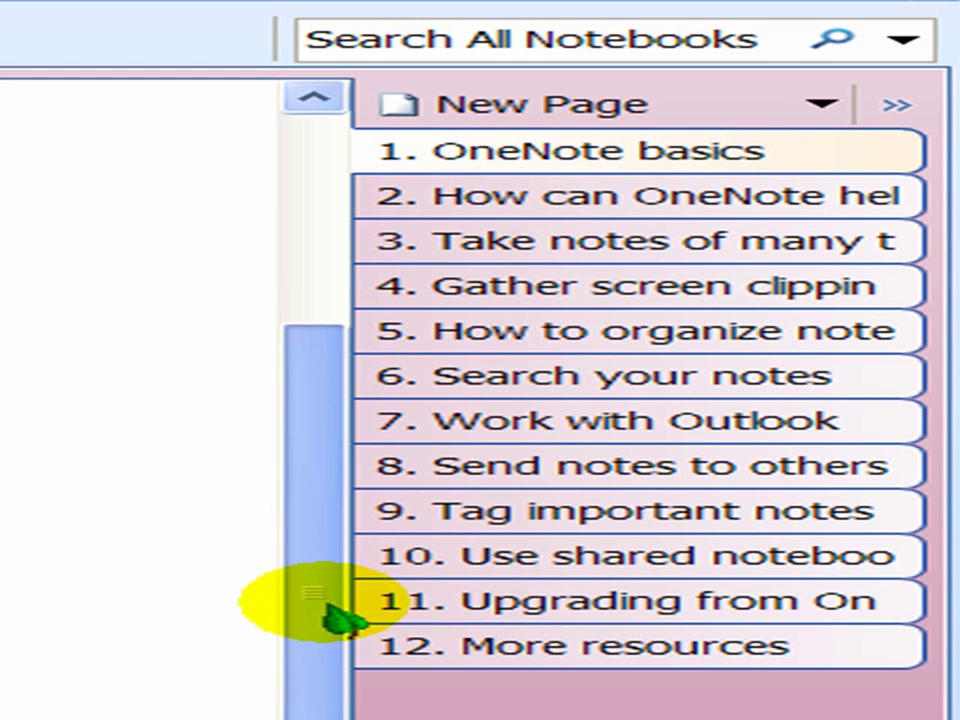
drag(328, 608, 343, 626)
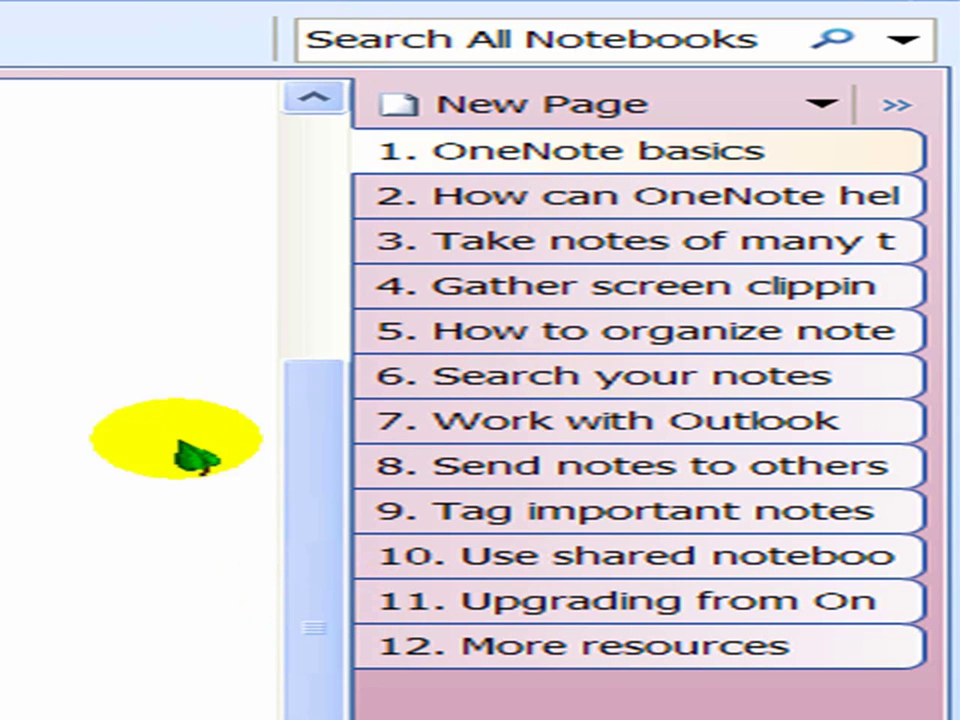
drag(312, 476, 810, 476)
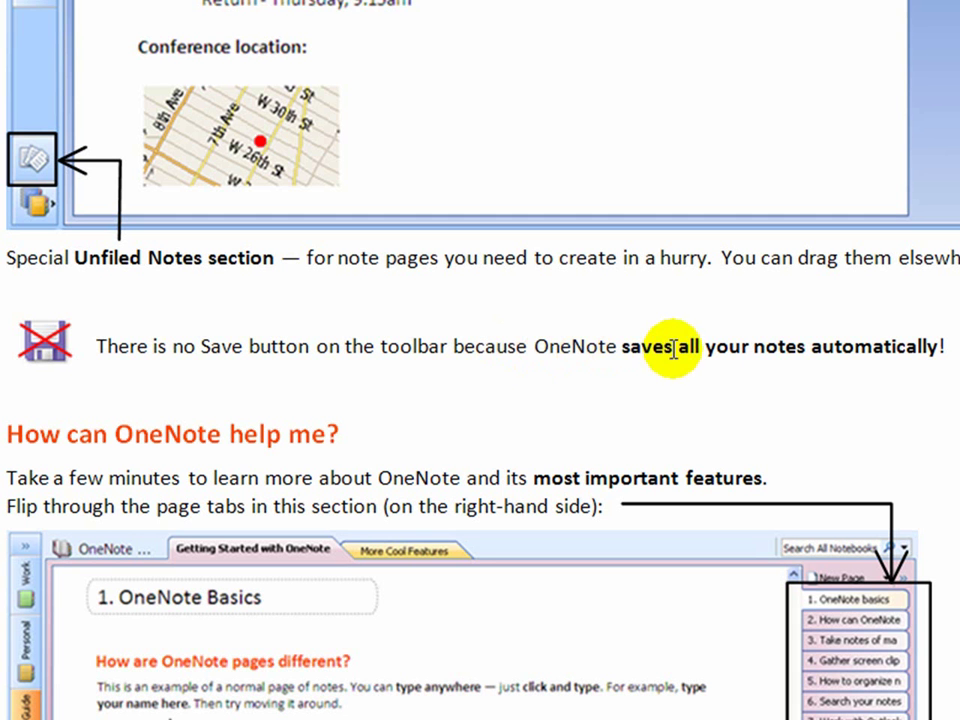
Step: Highlight the text "saves all your notes automatically!", clear the selection, and read the rest of the OneNote basics page
drag(625, 348, 663, 350)
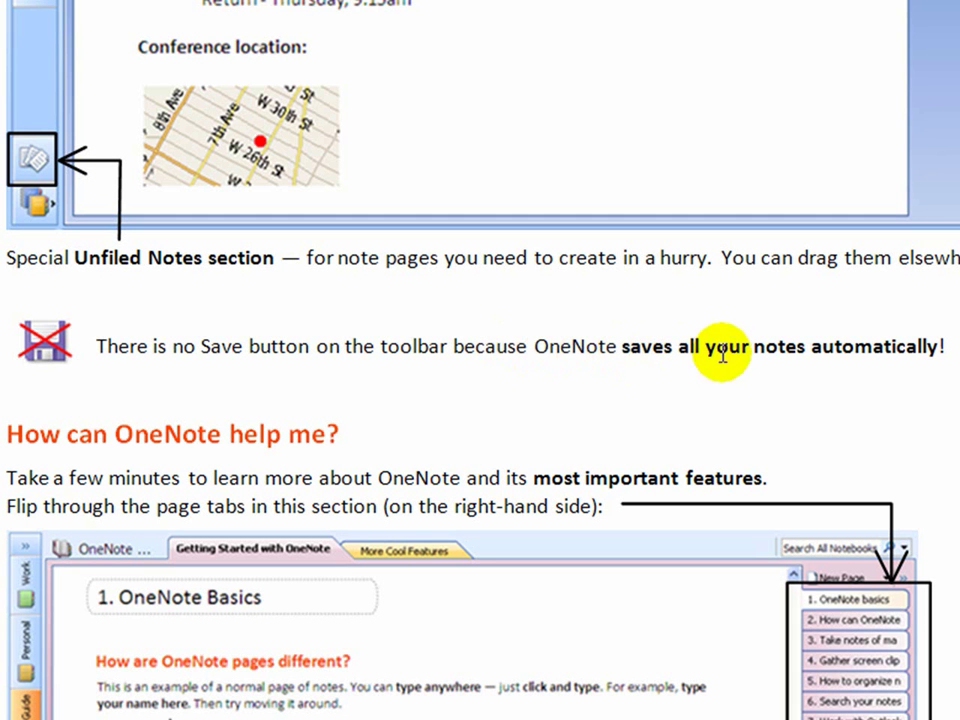
drag(921, 352, 955, 358)
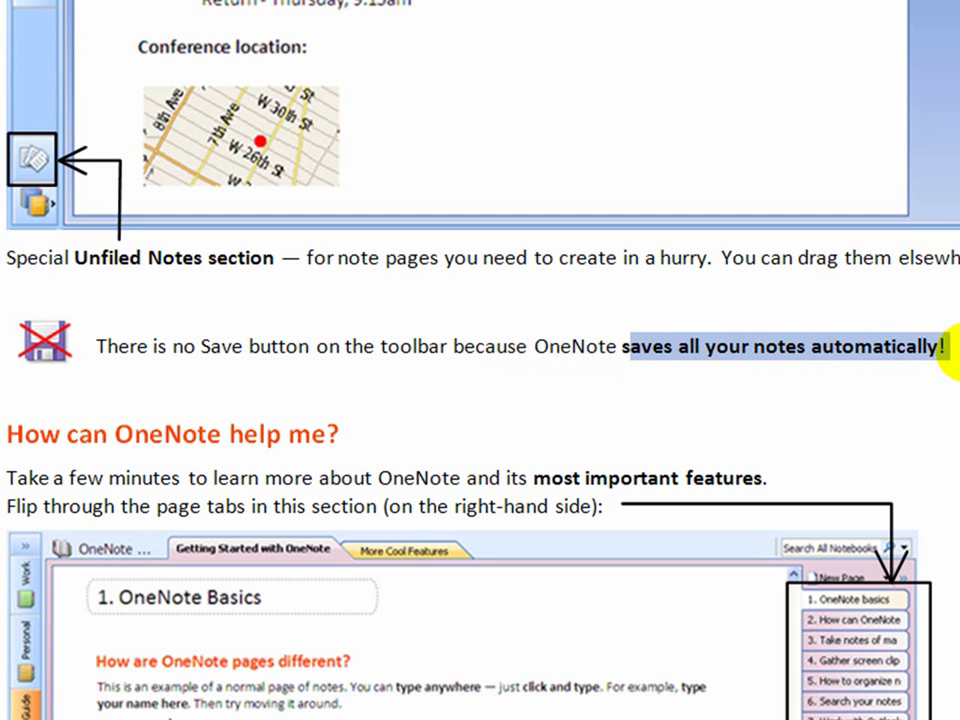
click(913, 416)
click(452, 346)
triple_click(453, 347)
click(529, 446)
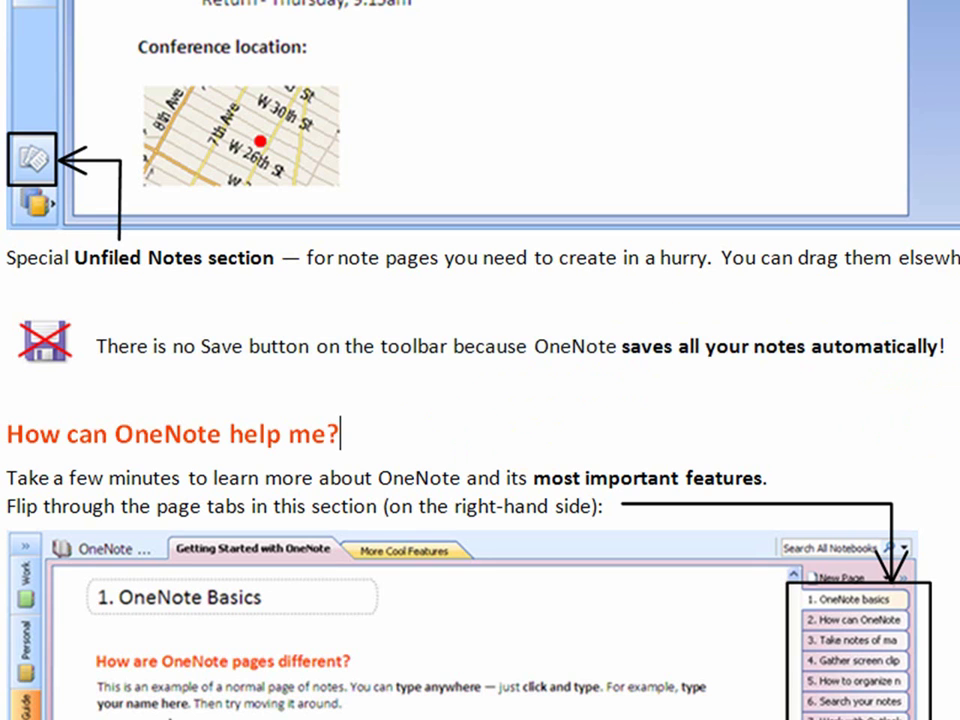
scroll(170, 708, down, 1)
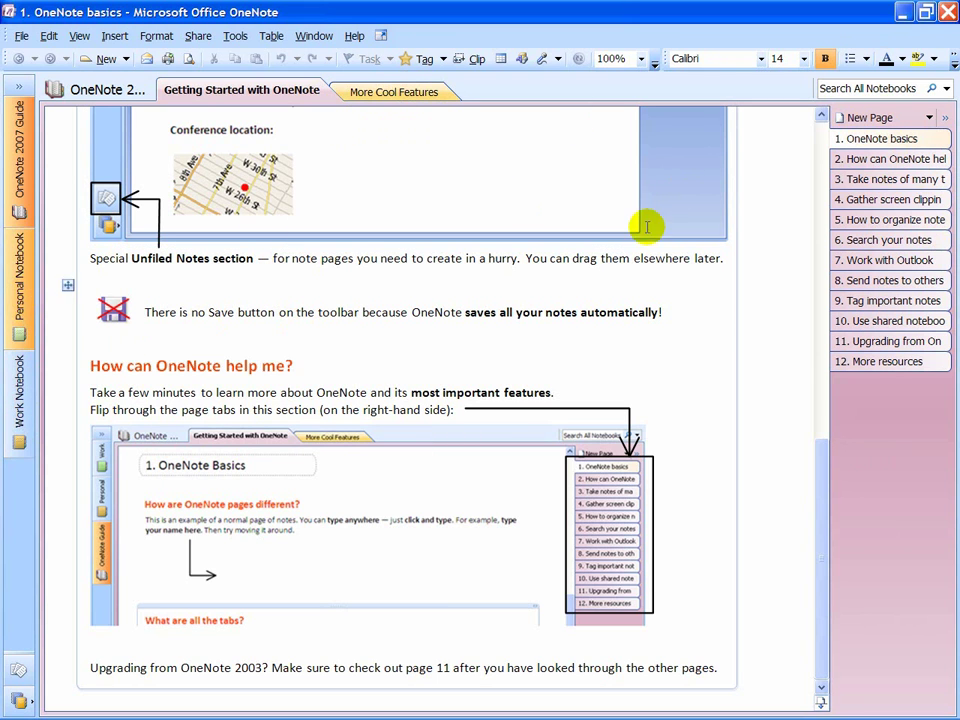
Step: Open the page "2. How can OneNote help me?" and read through its sections
click(884, 161)
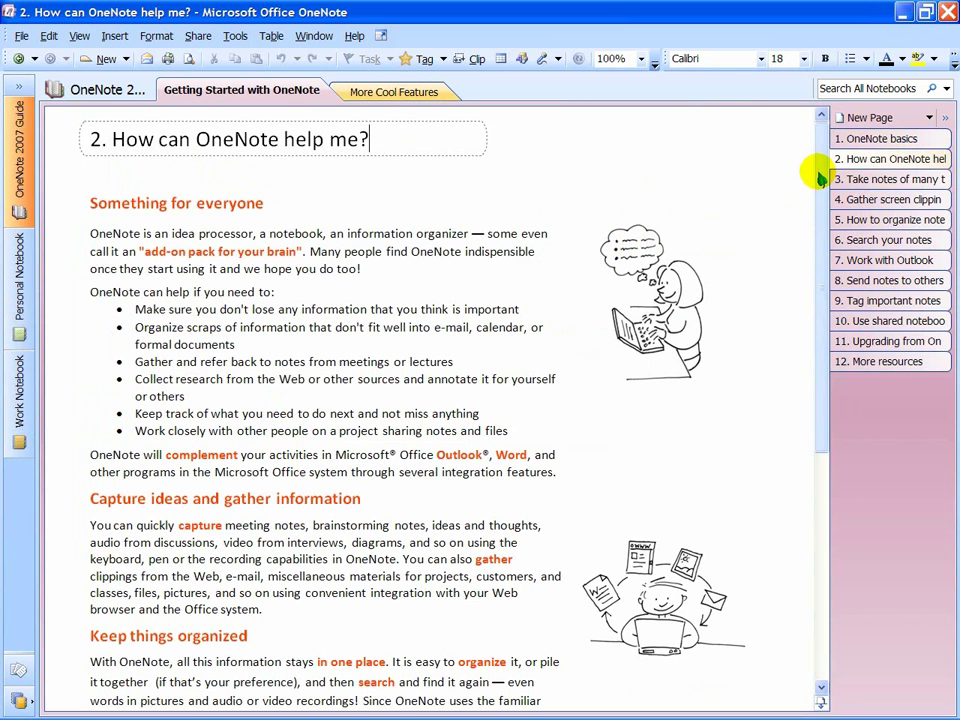
scroll(816, 172, down, 1)
scroll(816, 183, down, 2)
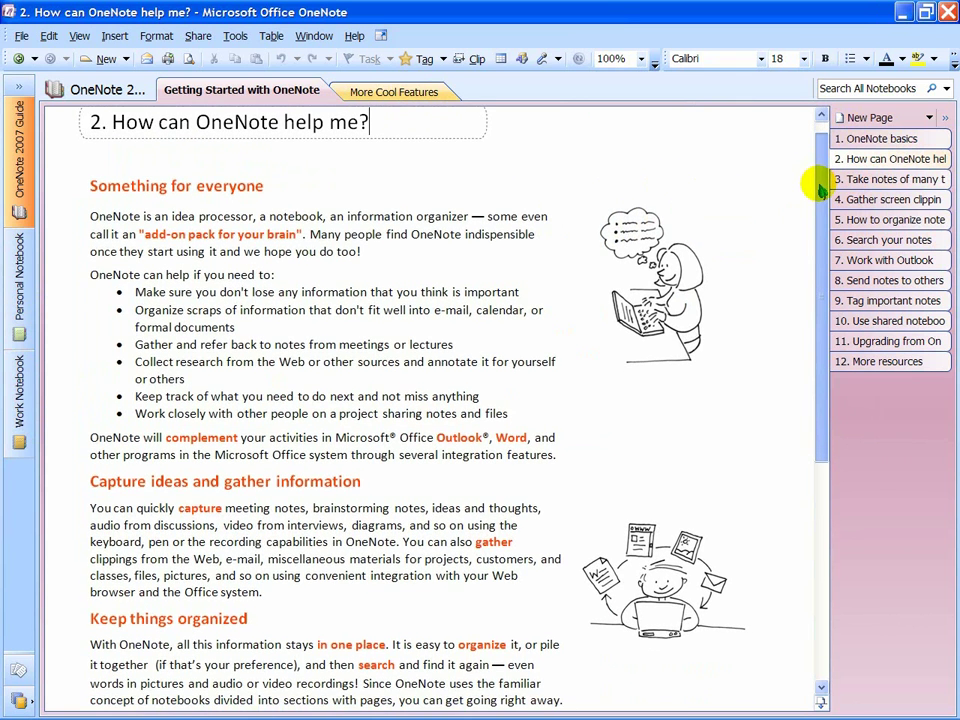
scroll(816, 190, down, 1)
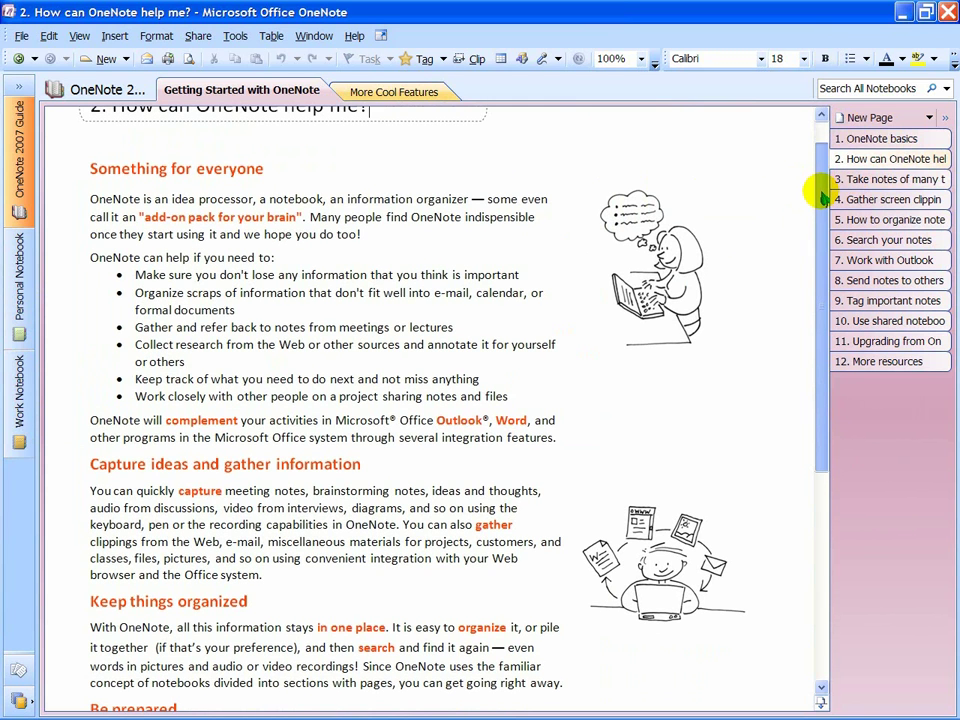
drag(818, 194, 816, 260)
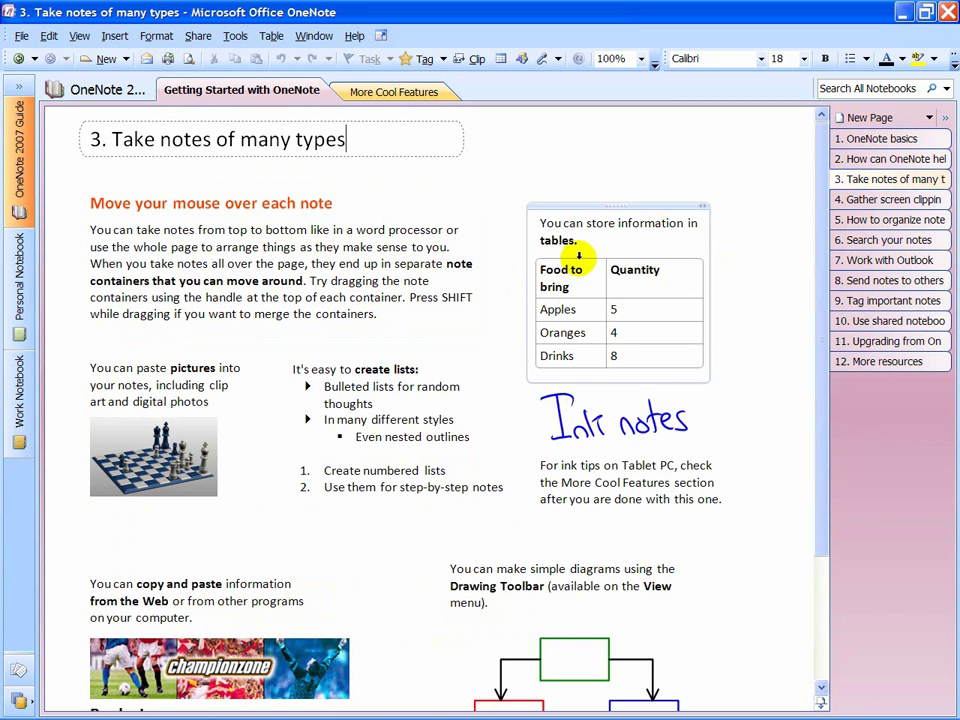
Step: Select the "Move your mouse over each note" container on page 3, then check the available view and toolbar options
click(283, 181)
mouse_move(283, 181)
mouse_down()
mouse_move(306, 161)
mouse_move(281, 178)
mouse_up()
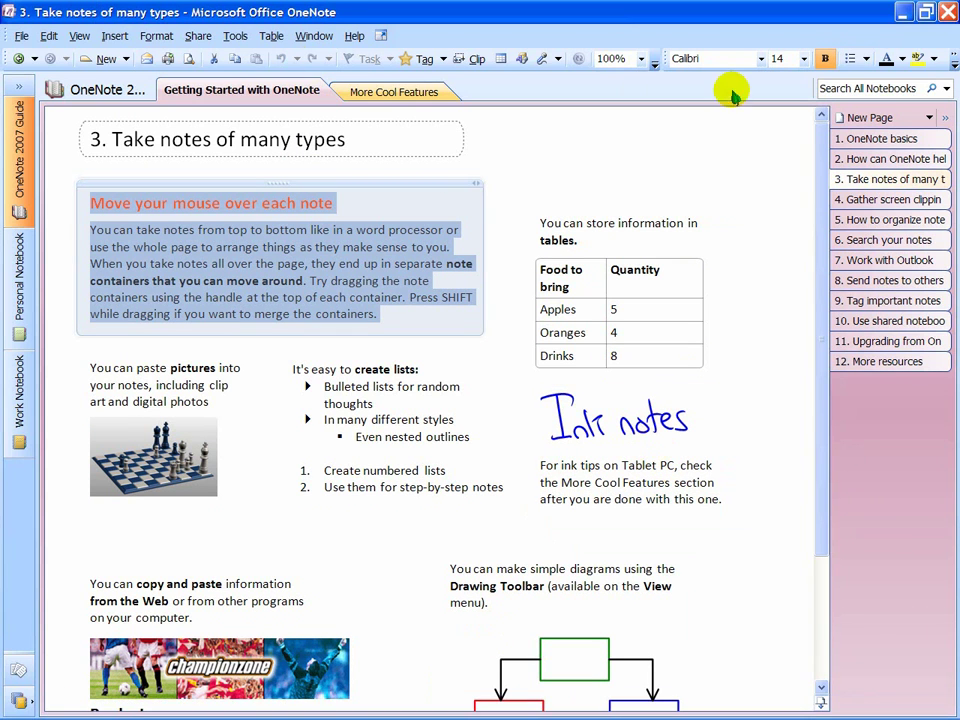
click(79, 36)
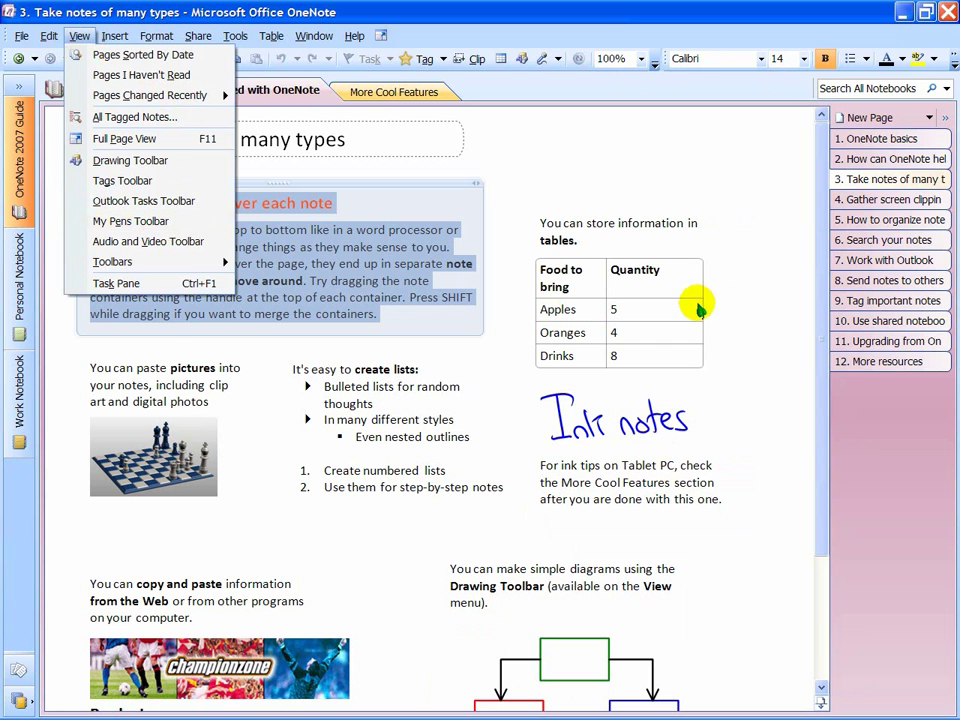
click(724, 306)
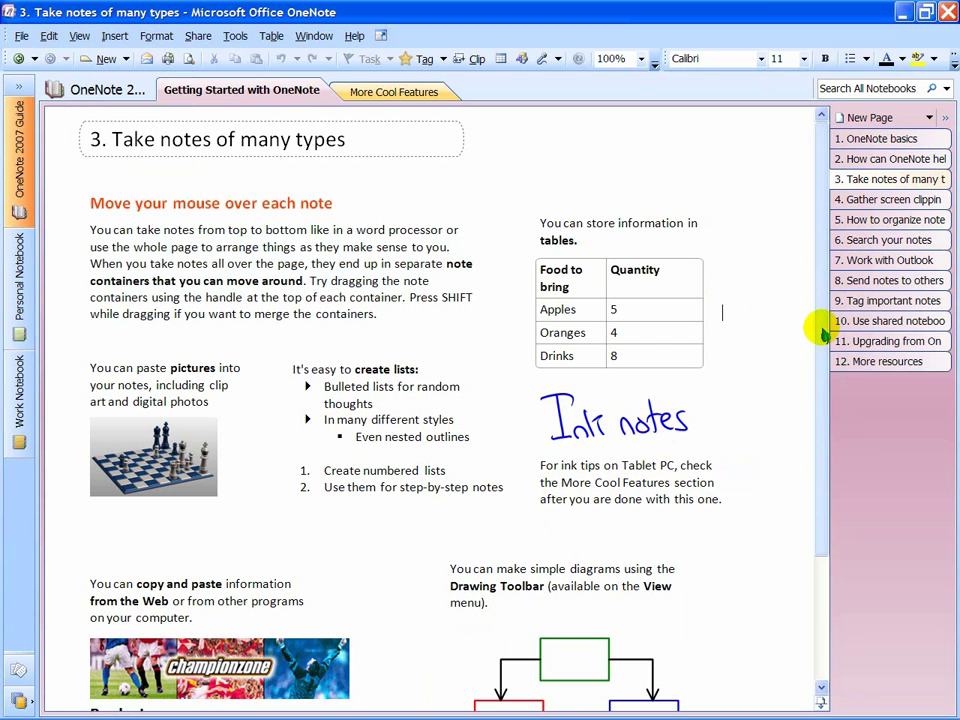
Step: Read the rest of the "Take notes of many types" page, down to the diagram and pasted web content
drag(821, 336, 820, 355)
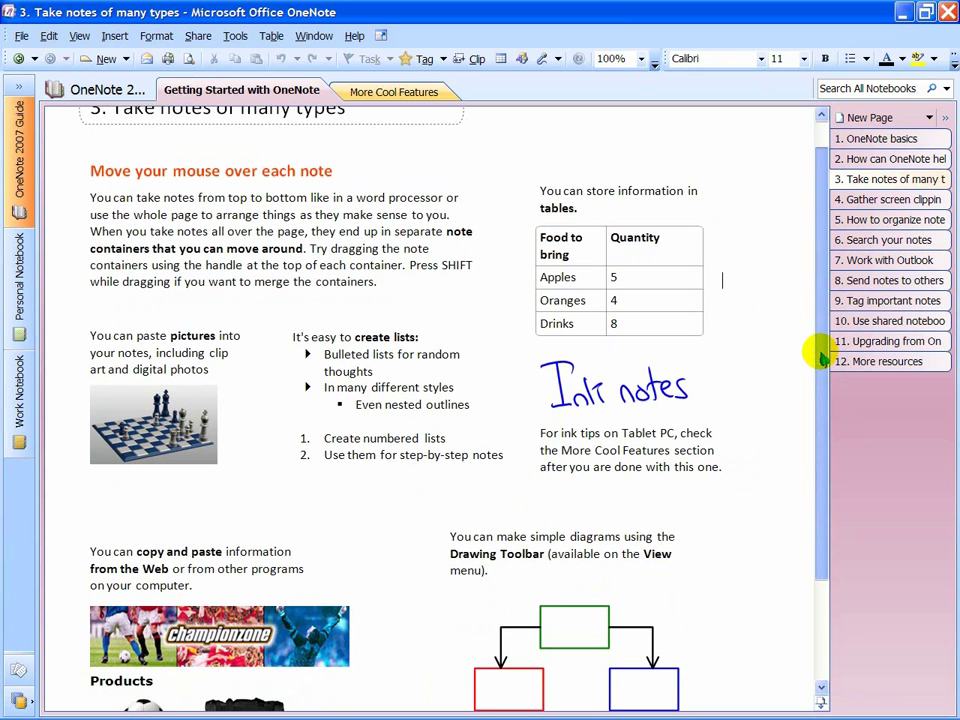
drag(820, 355, 820, 362)
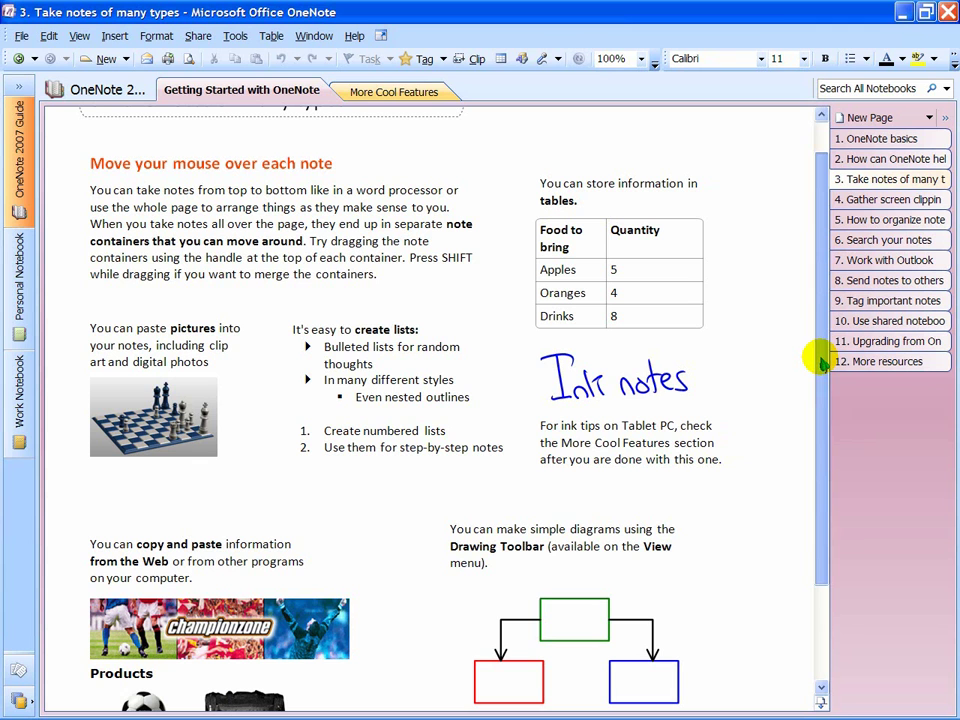
drag(820, 362, 820, 366)
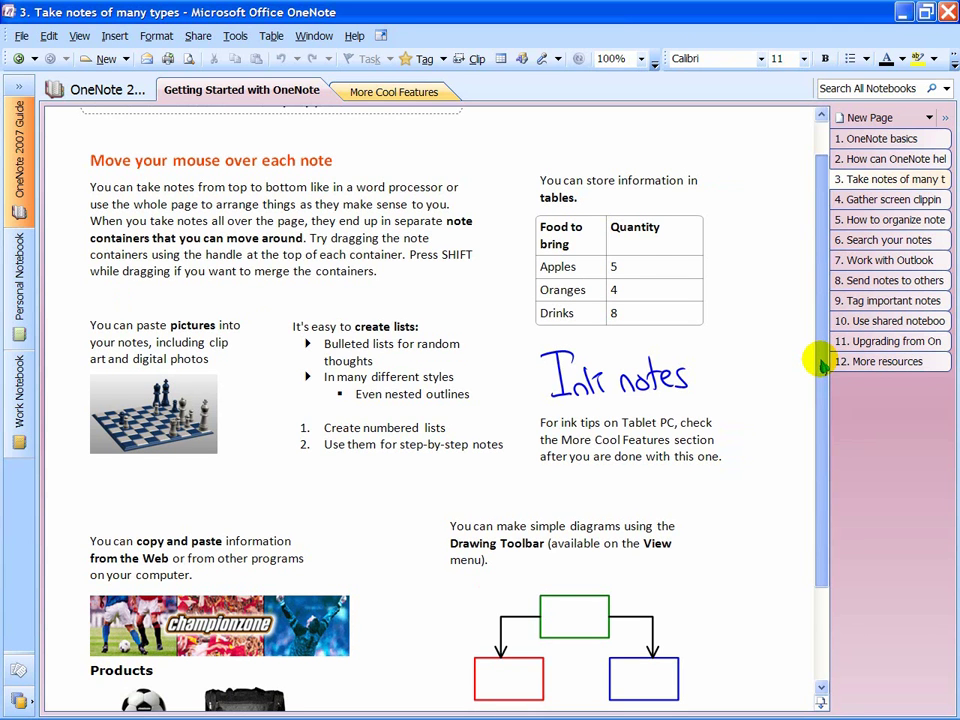
drag(819, 364, 806, 457)
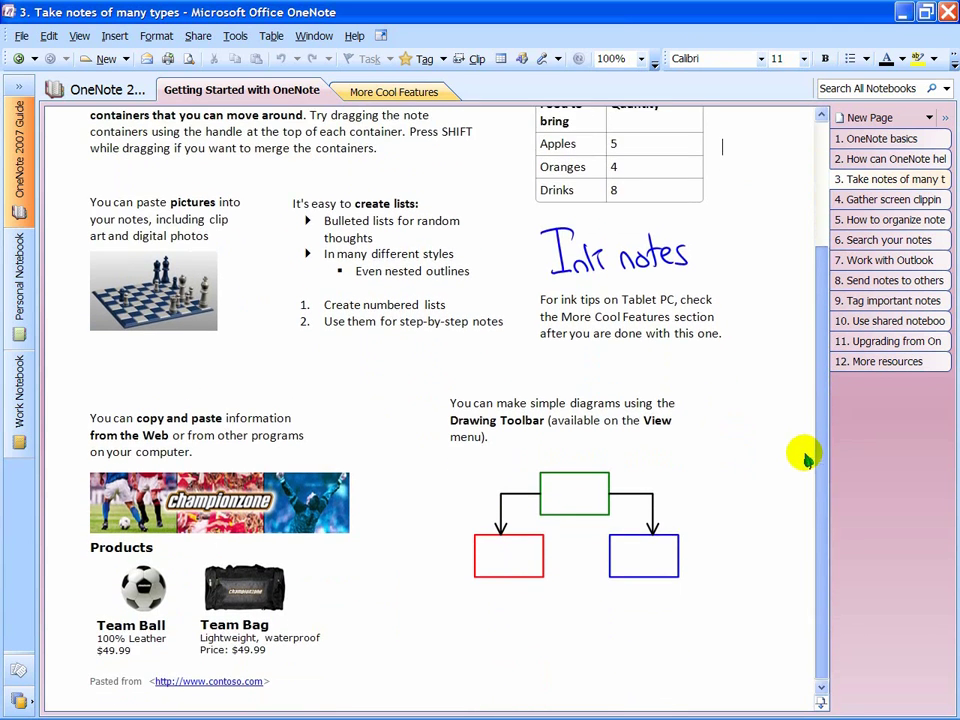
Step: Open the page "4. Gather screen clippings" and highlight the Window logo key + S instruction
click(906, 200)
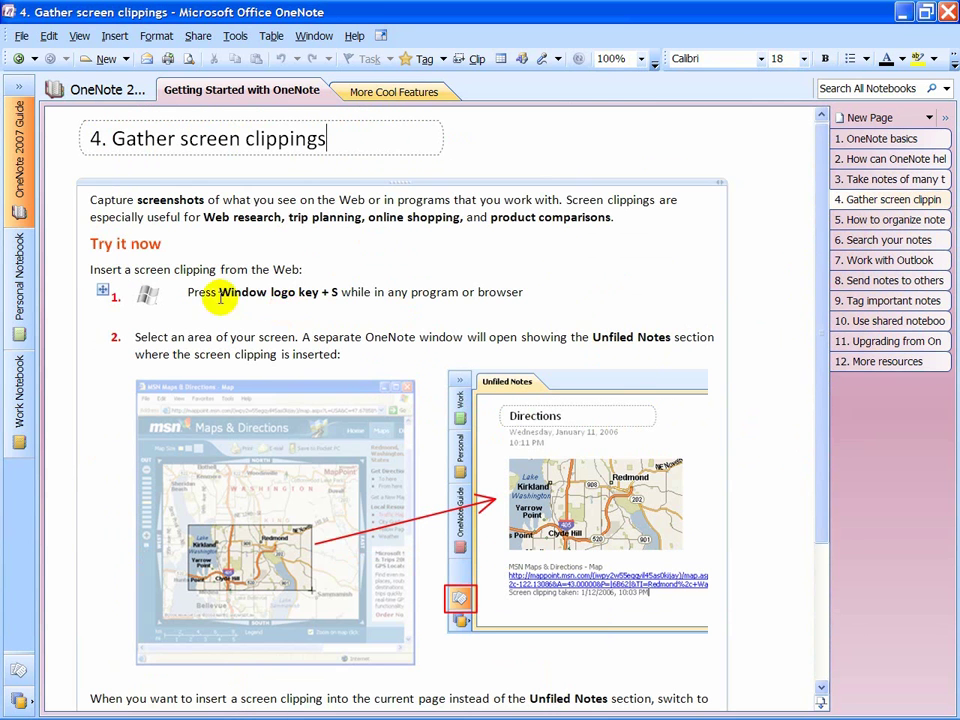
drag(186, 292, 517, 288)
click(456, 257)
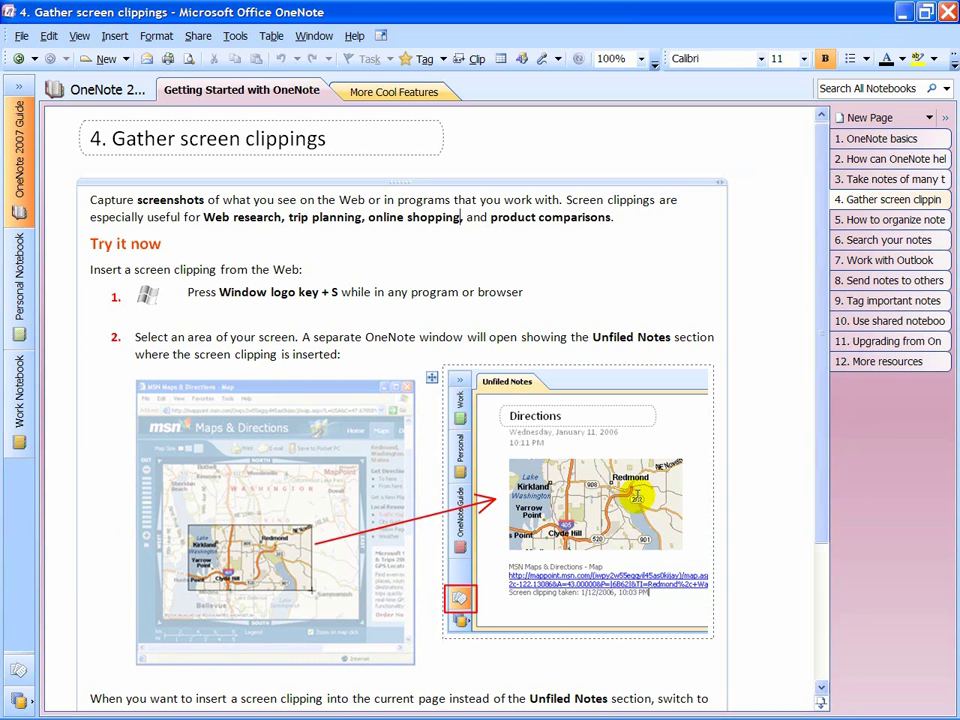
Step: Locate Snagit 9 among the installed programs, then read the remaining screen clipping instructions in OneNote
mouse_move(130, 712)
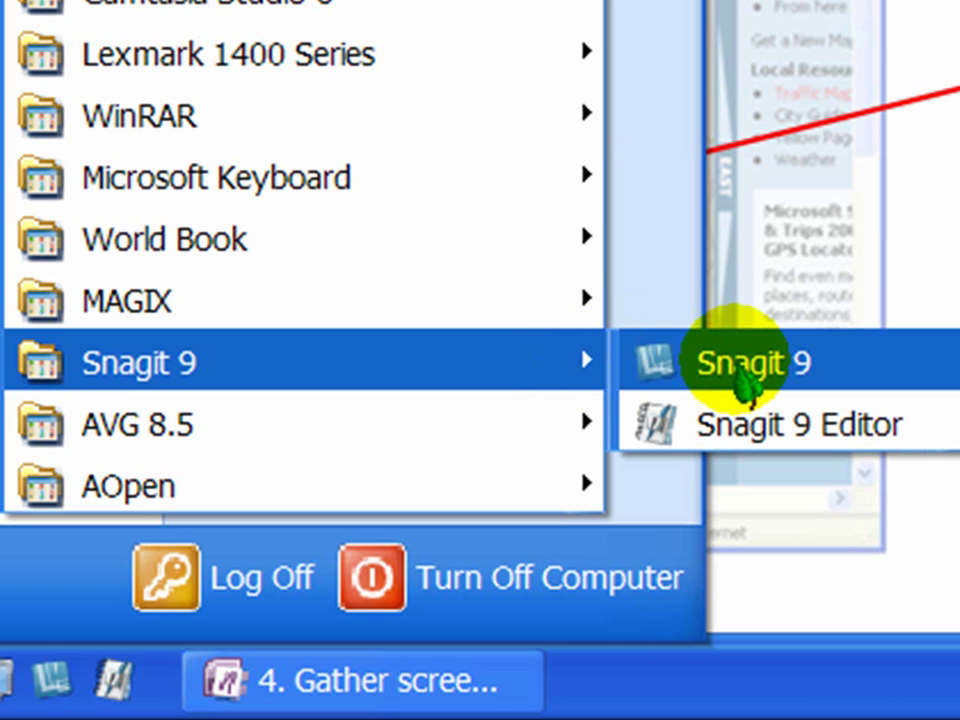
click(736, 362)
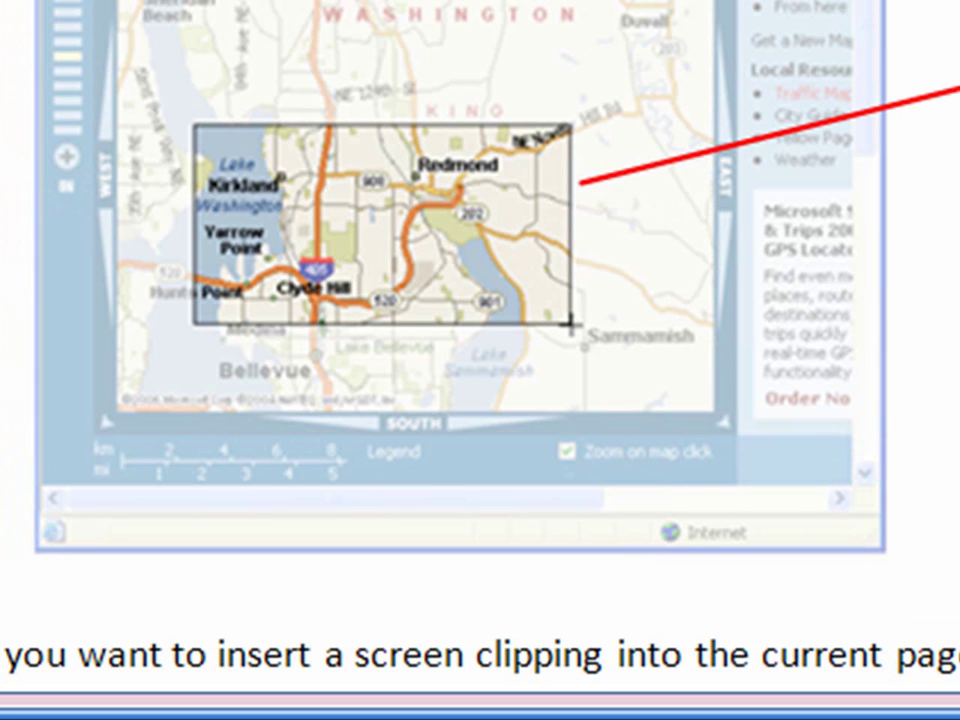
scroll(480, 300, down, 8)
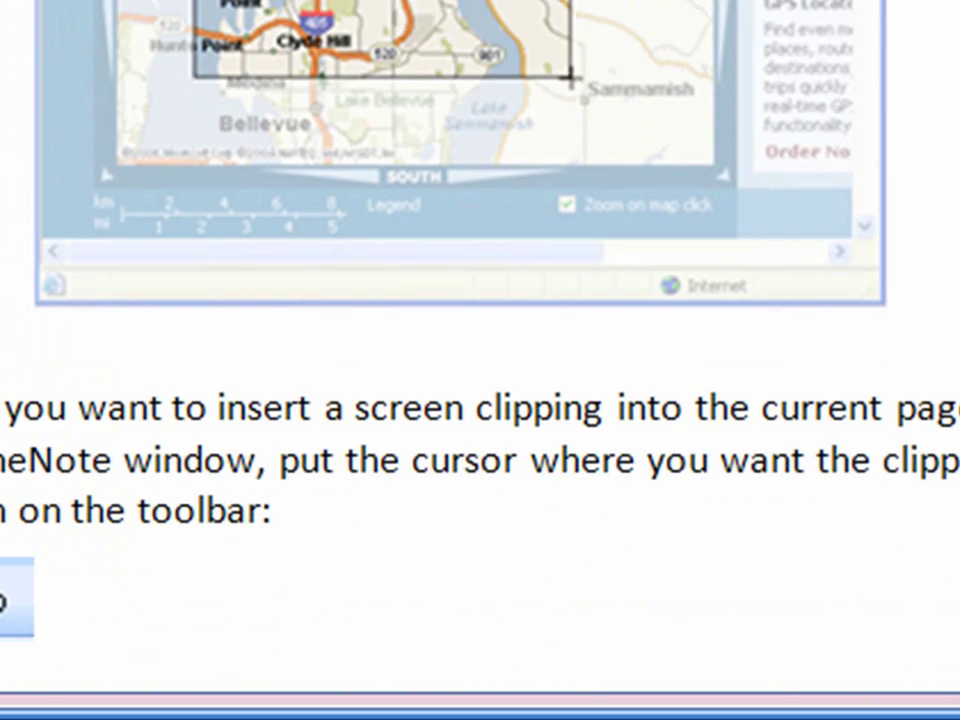
scroll(480, 350, down, 3)
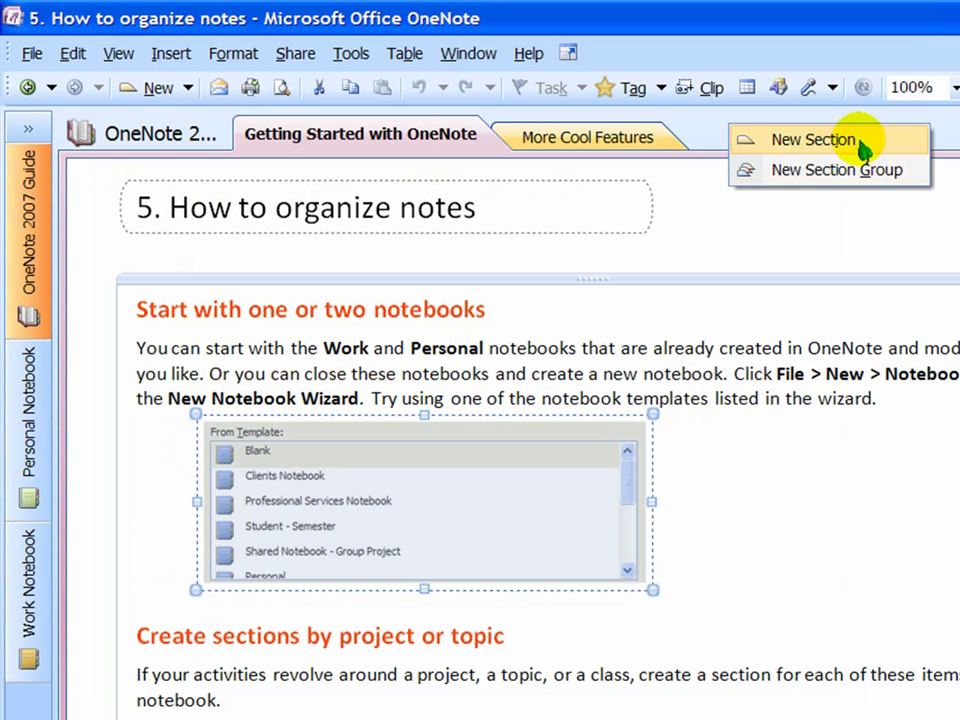
Step: Dismiss the new section options on page 5 and highlight the sentence under "Create sections by person or customer"
click(686, 193)
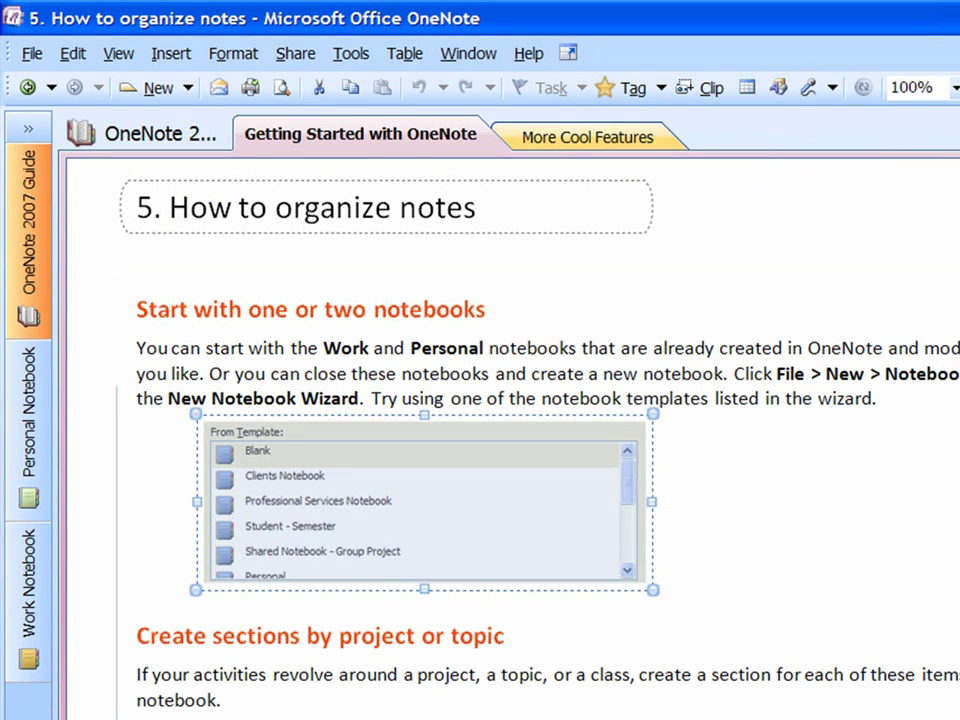
key(Escape)
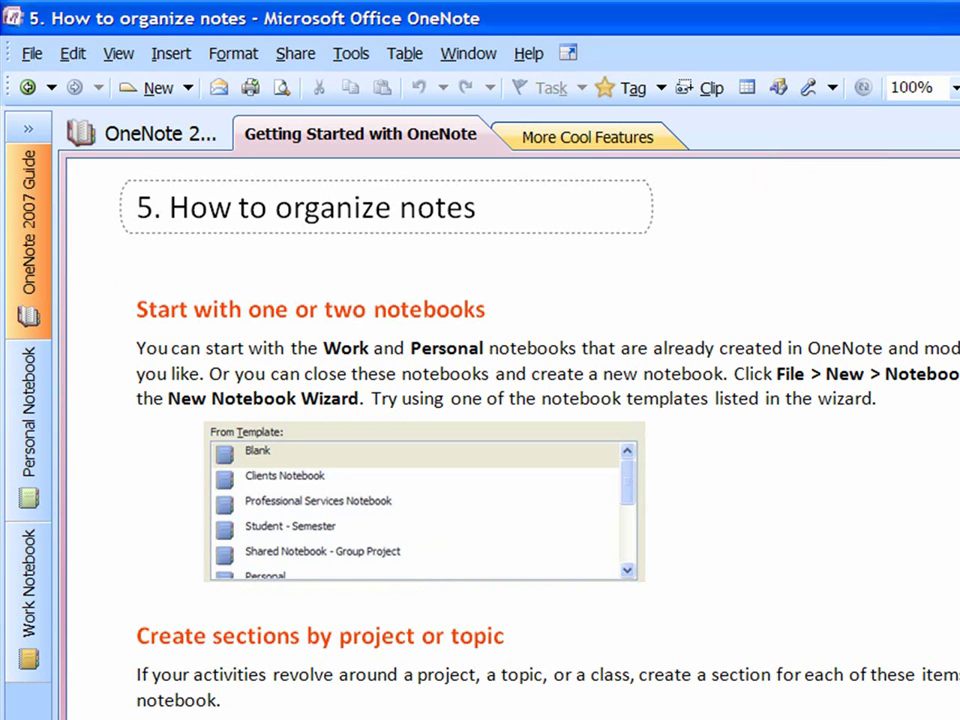
scroll(510, 430, down, 6)
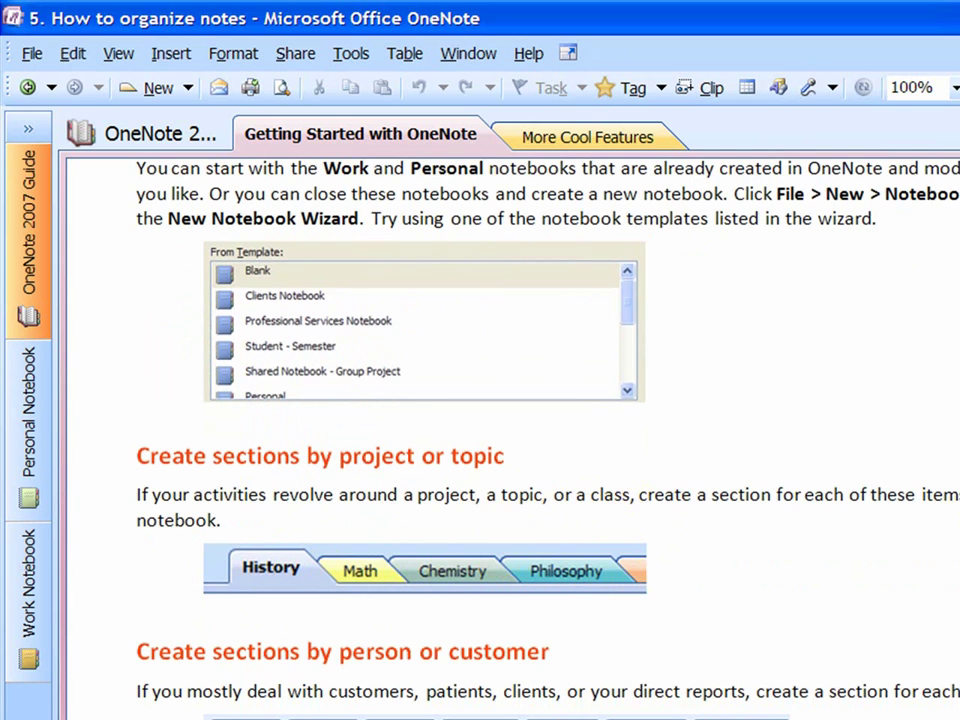
scroll(480, 430, down, 3)
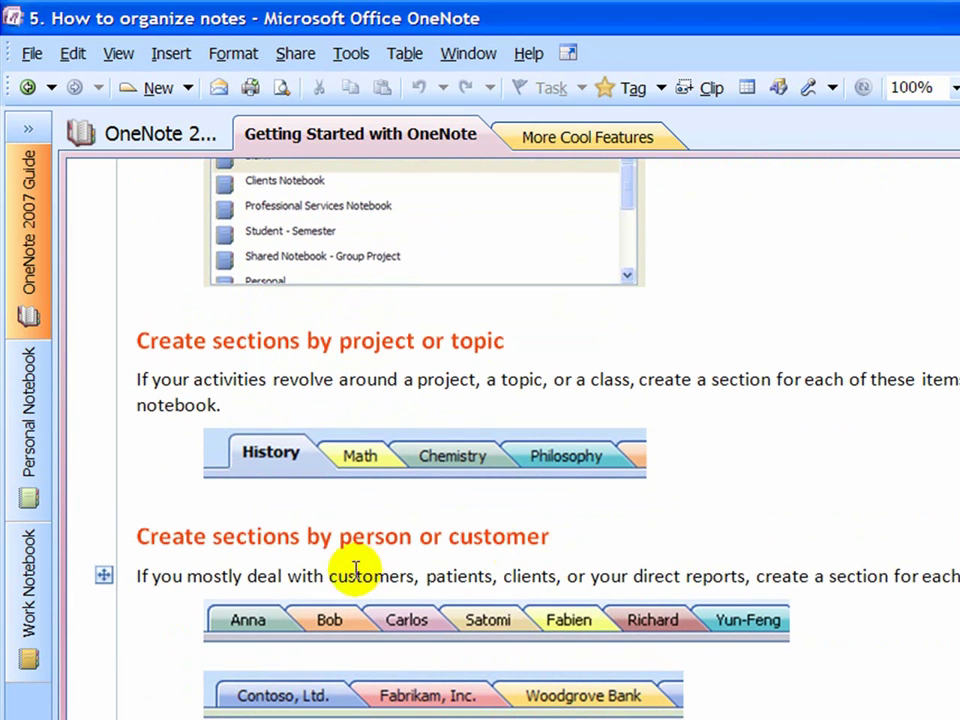
drag(343, 568, 733, 577)
click(724, 406)
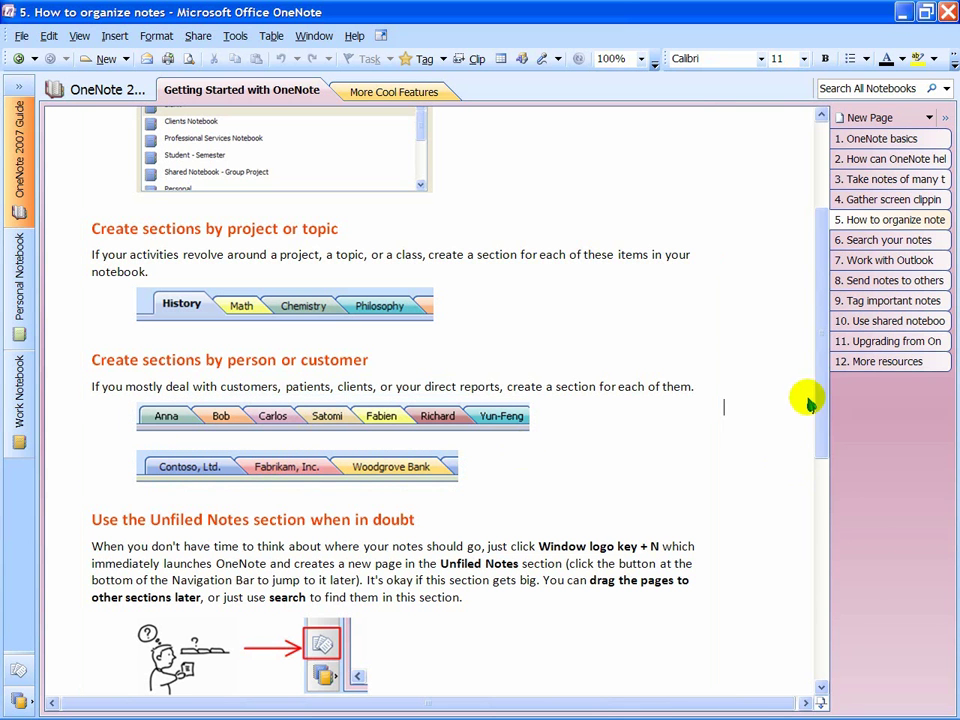
Step: Read the rest of the "How to organize notes" page, down to the Section Groups advice
drag(821, 393, 812, 550)
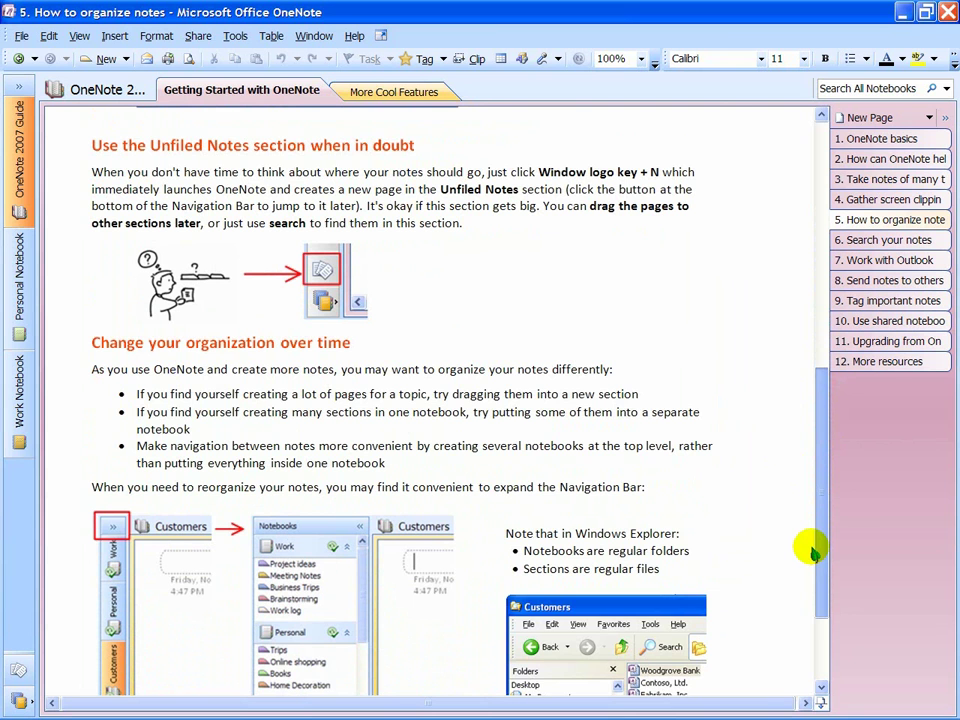
drag(812, 550, 796, 628)
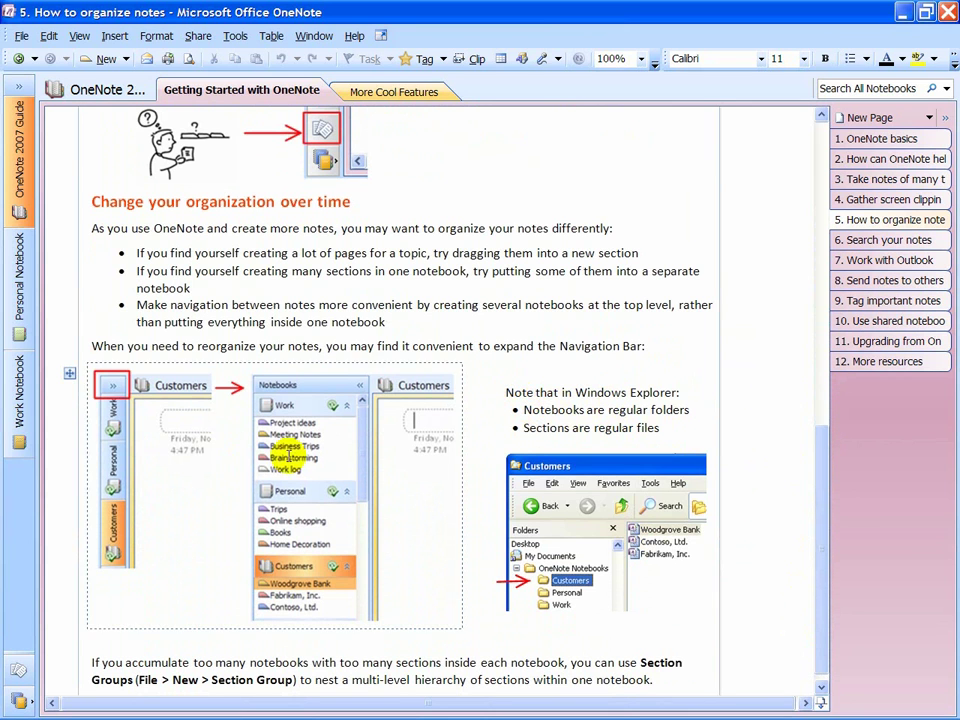
scroll(443, 508, down, 1)
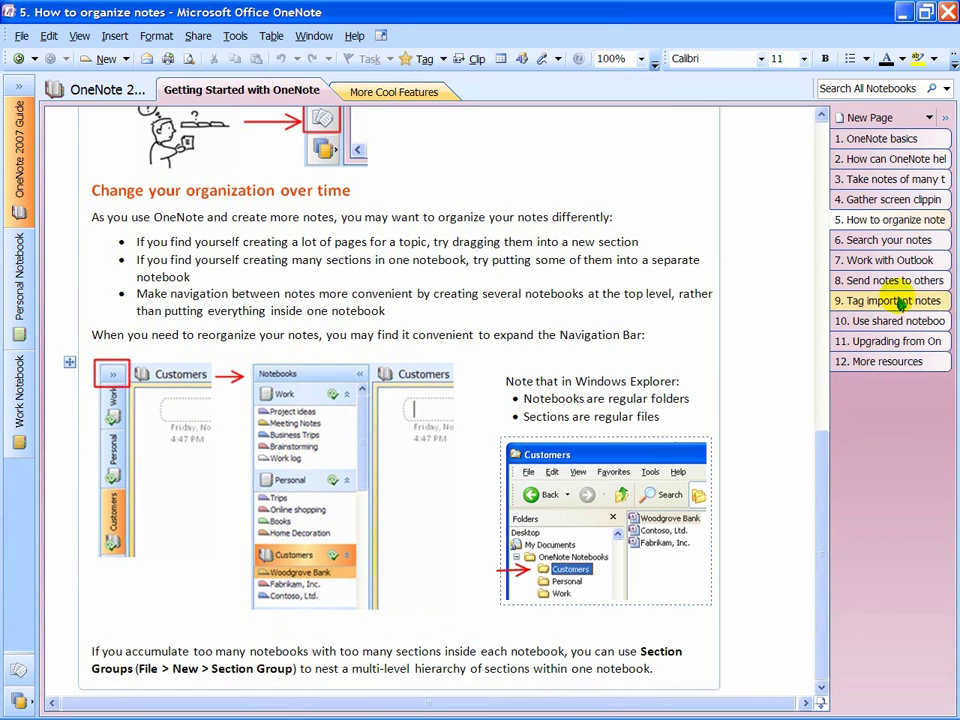
Step: Open the page "6. Search your notes", activate the notebook search field and read the page down to the business card example
click(870, 244)
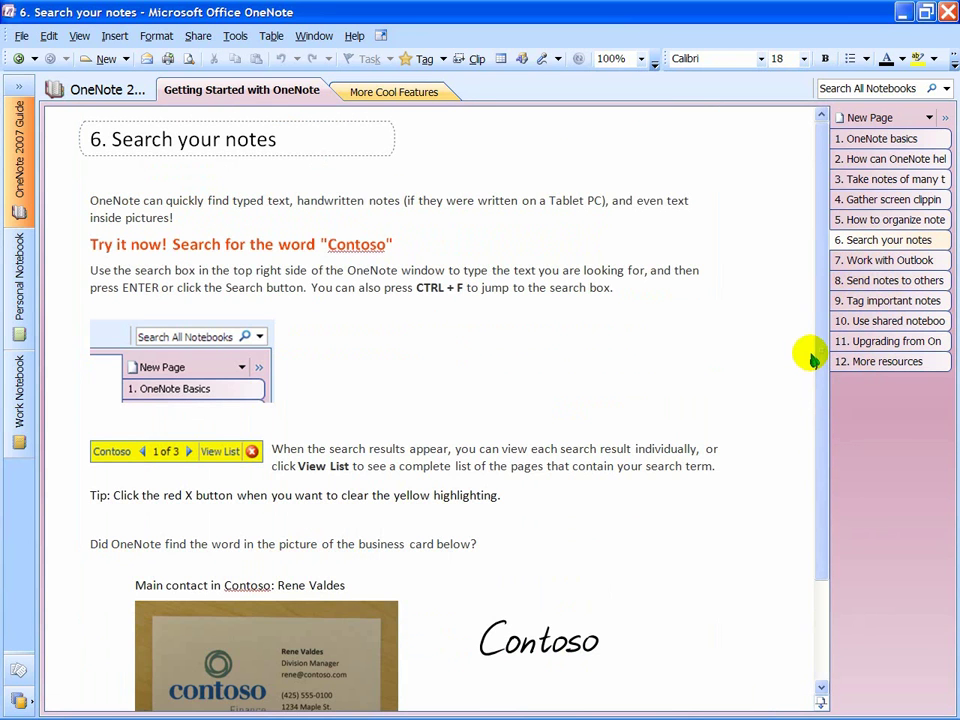
click(876, 86)
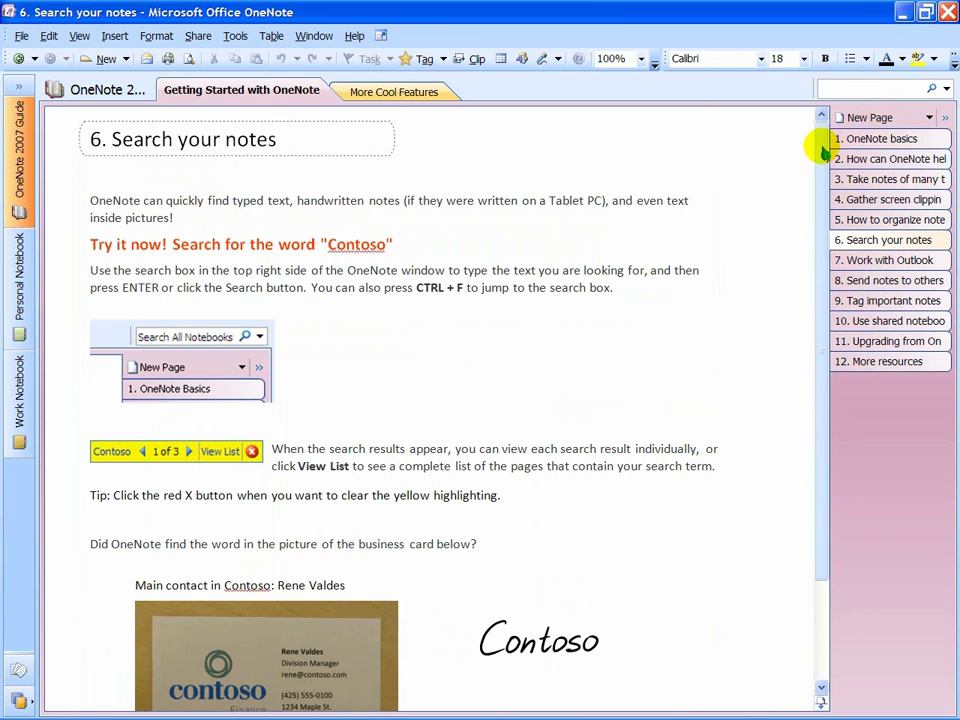
drag(822, 152, 810, 258)
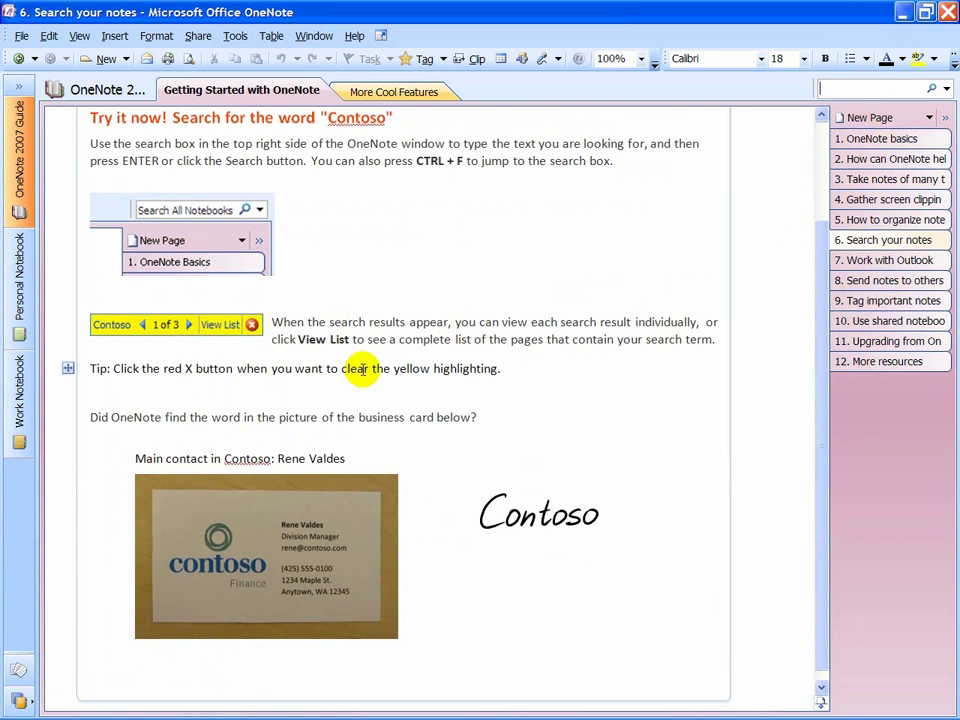
Step: Look over the page "7. Work with Outlook" and read "8. Send notes to others" down to the PDF publishing section
click(849, 260)
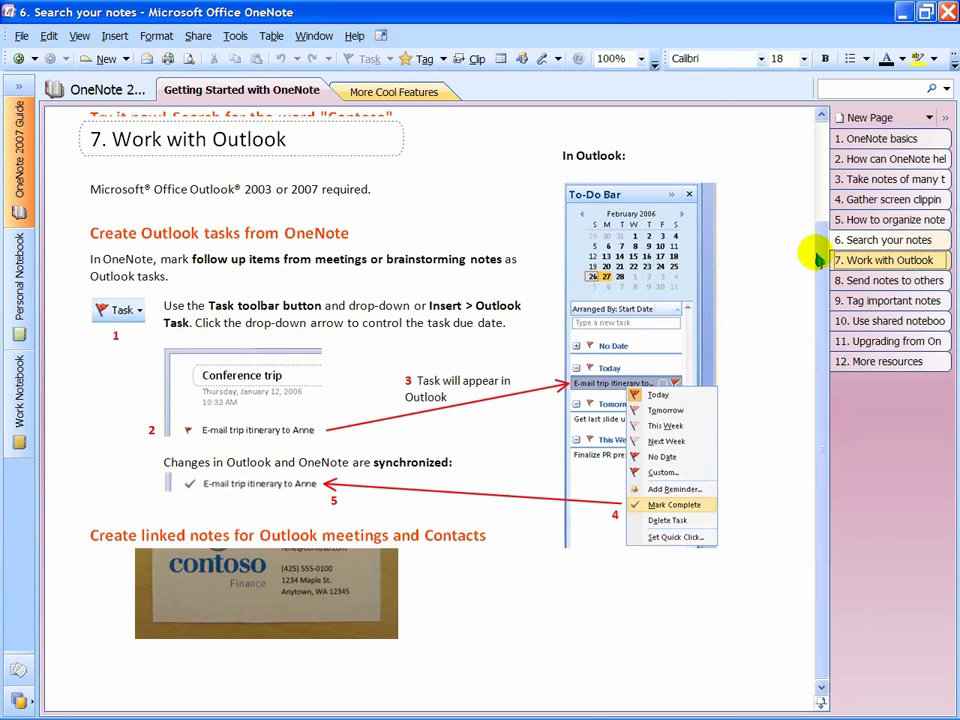
drag(818, 256, 812, 197)
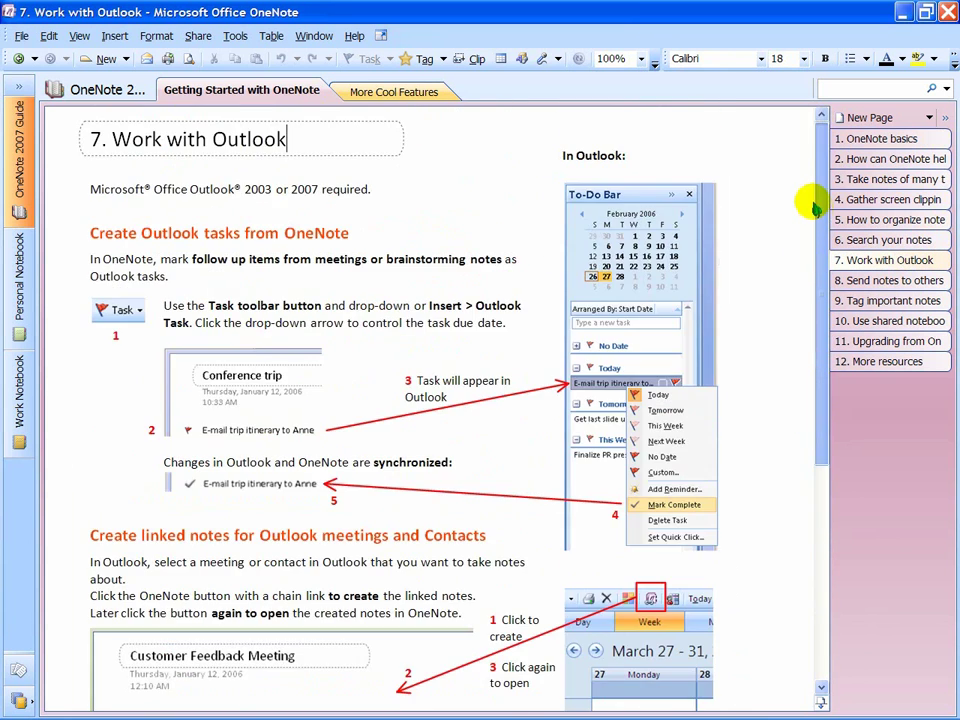
click(871, 283)
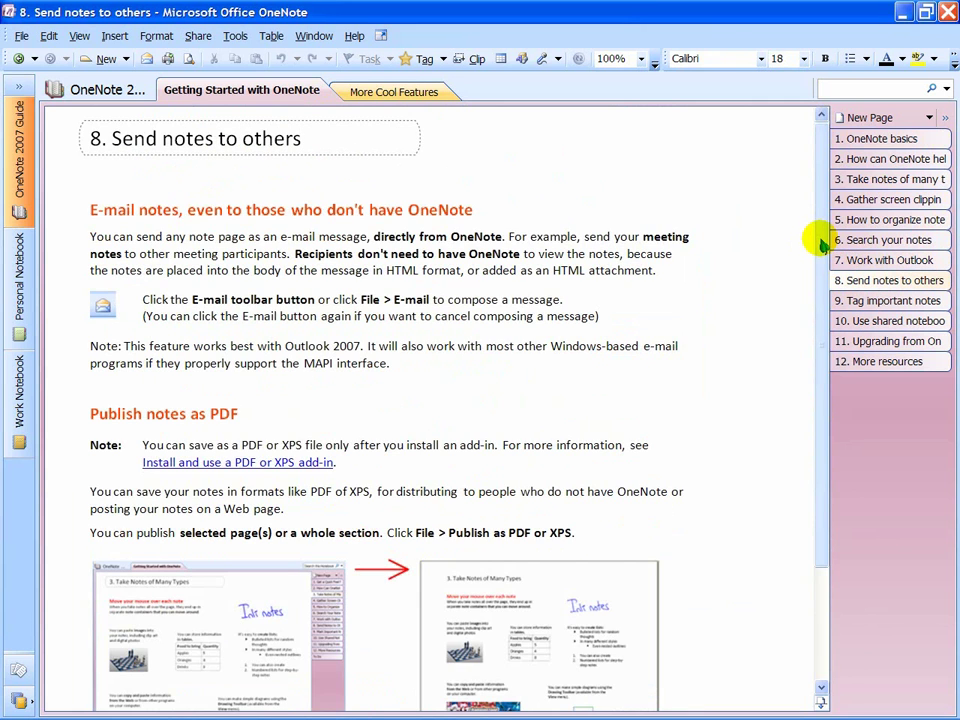
scroll(818, 240, down, 3)
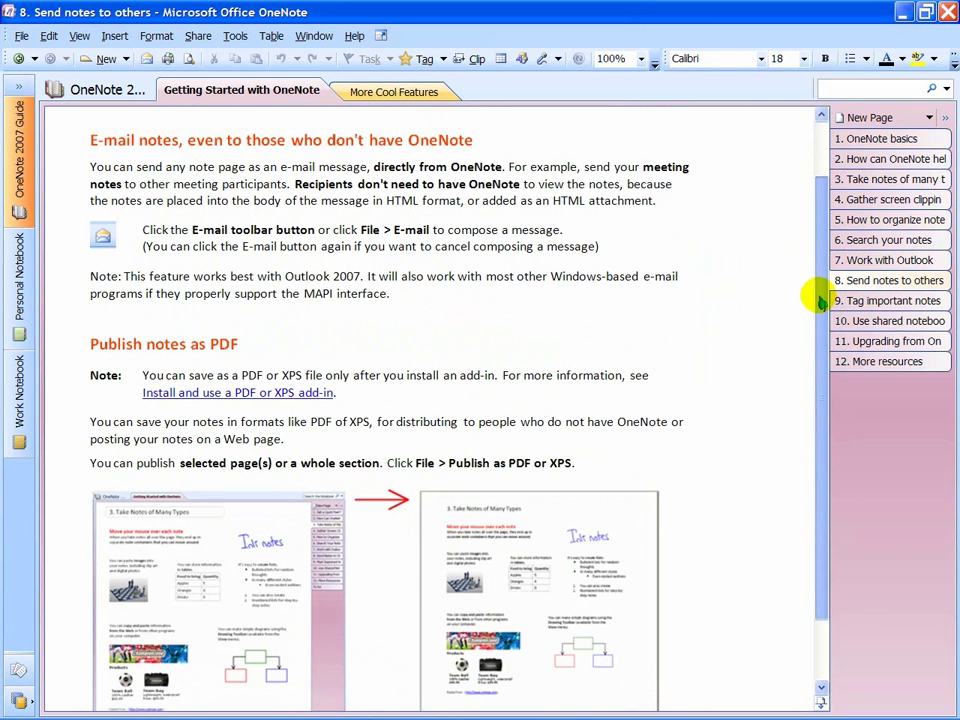
scroll(817, 320, down, 1)
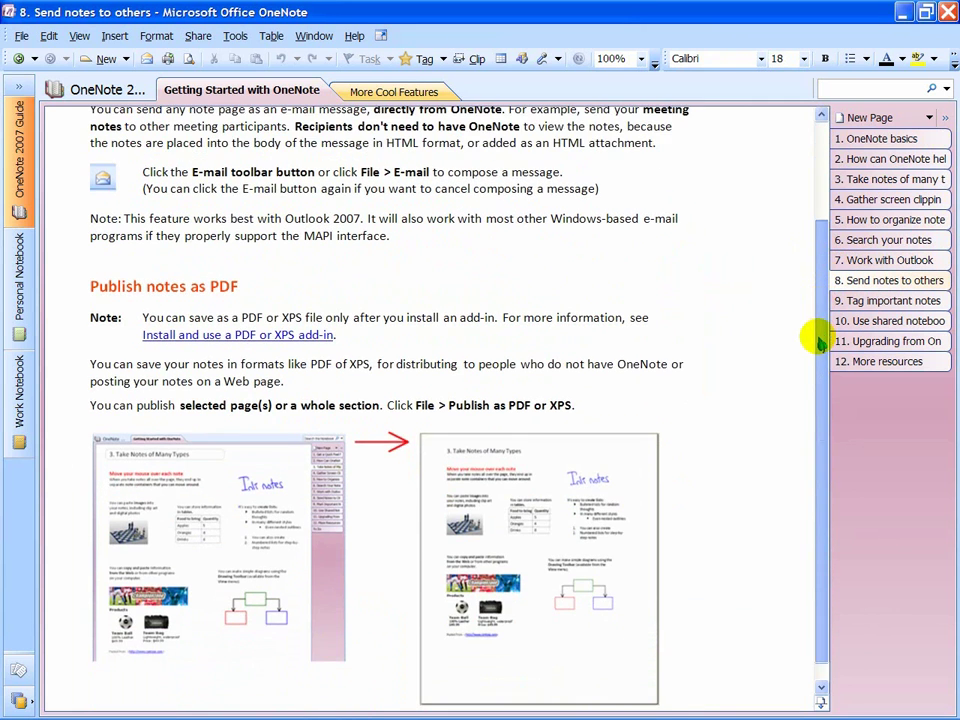
Step: Locate the Publish as PDF or XPS command without running it, and view the rest of page 8
click(20, 37)
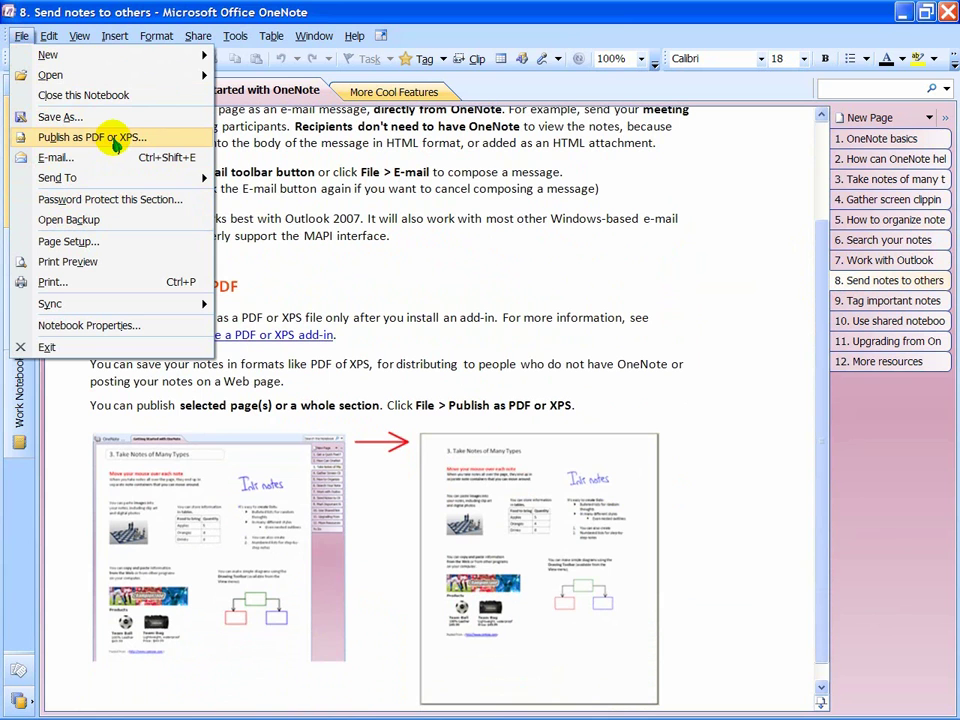
click(489, 259)
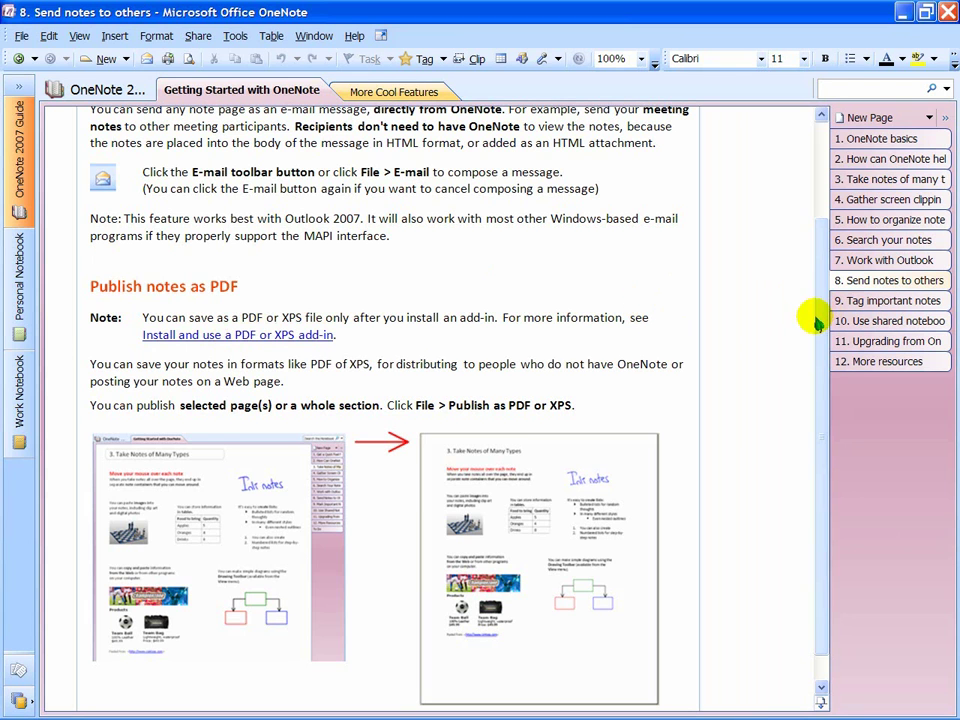
drag(812, 317, 814, 366)
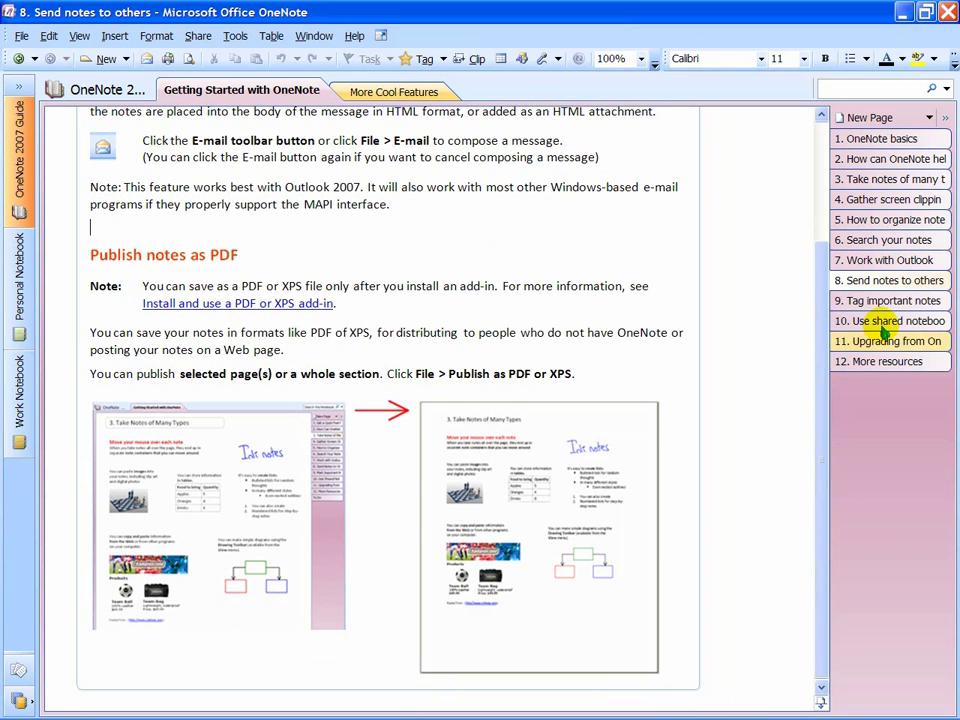
Step: Read the pages "9. Tag important notes" and "10. Use shared notebooks" down to their ends
click(886, 303)
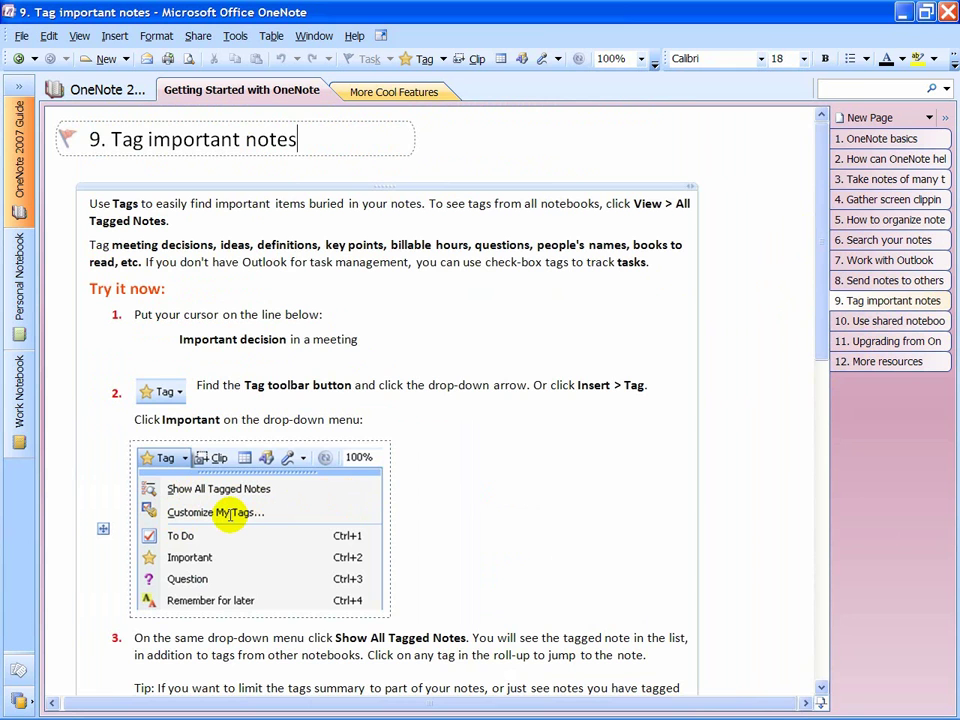
drag(814, 332, 815, 657)
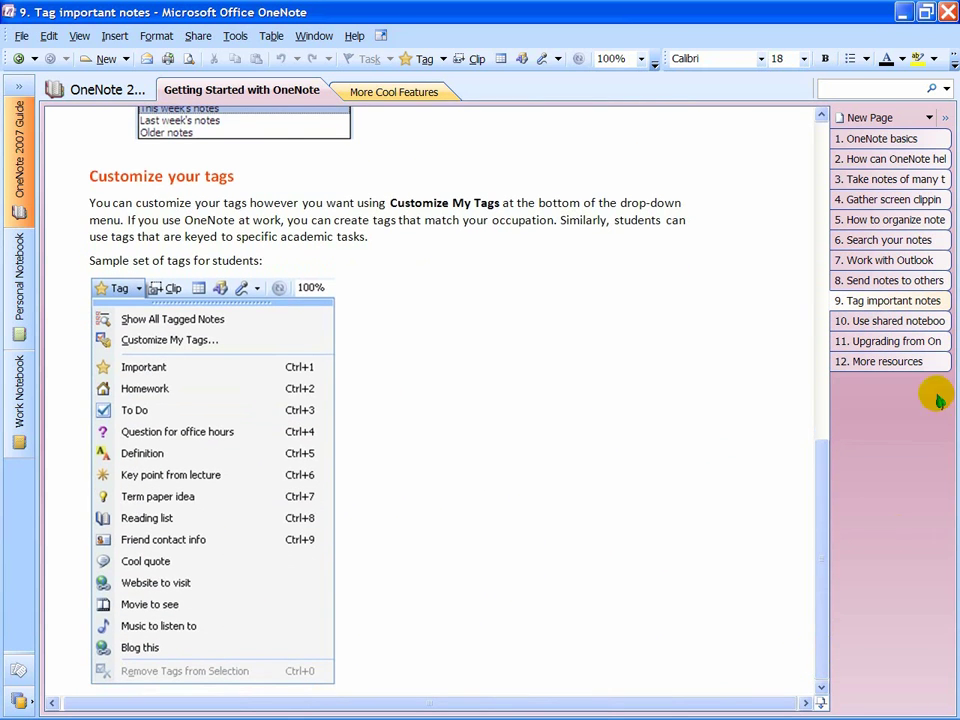
click(880, 322)
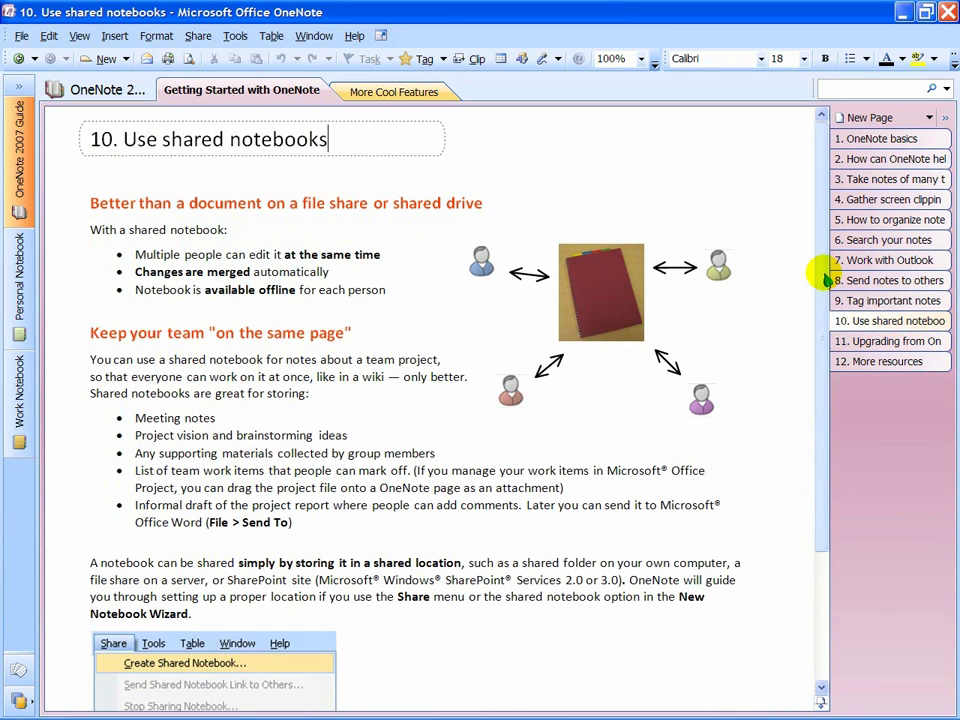
drag(820, 282, 814, 420)
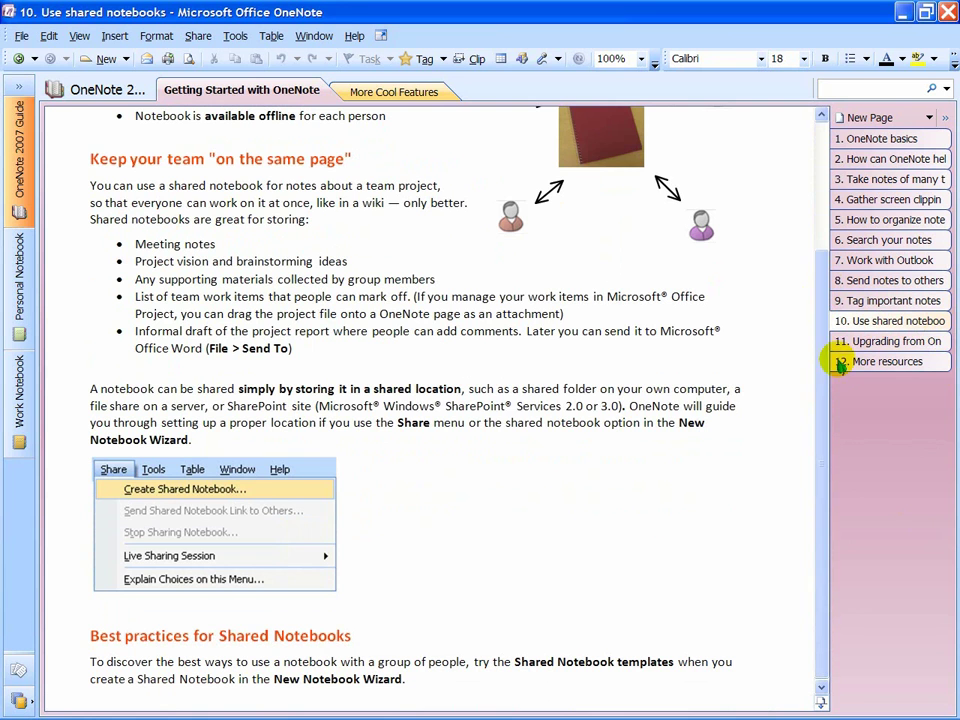
Step: Open the page on upgrading from OneNote 2003 and highlight the sentence "OneNote 2003 cannot read the new OneNote 2007 format."
click(888, 341)
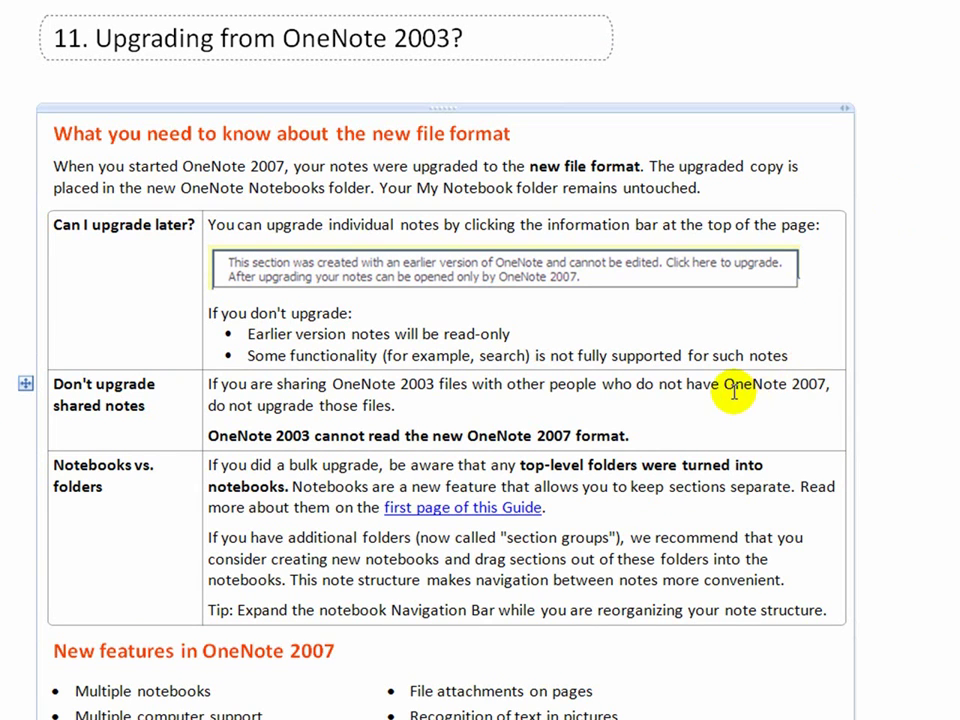
drag(735, 388, 830, 381)
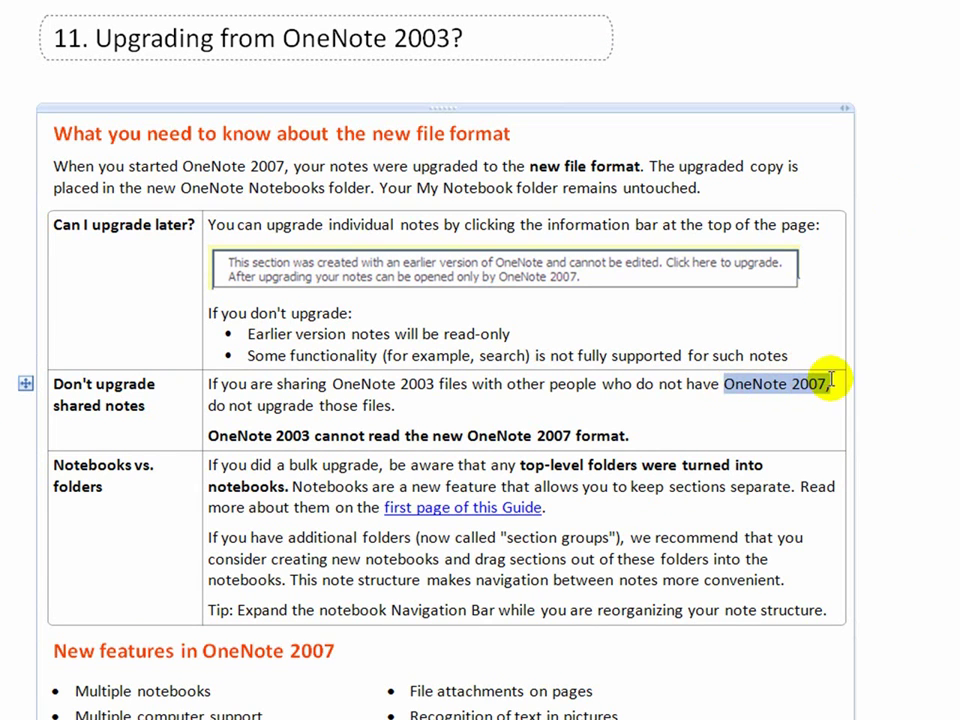
click(895, 316)
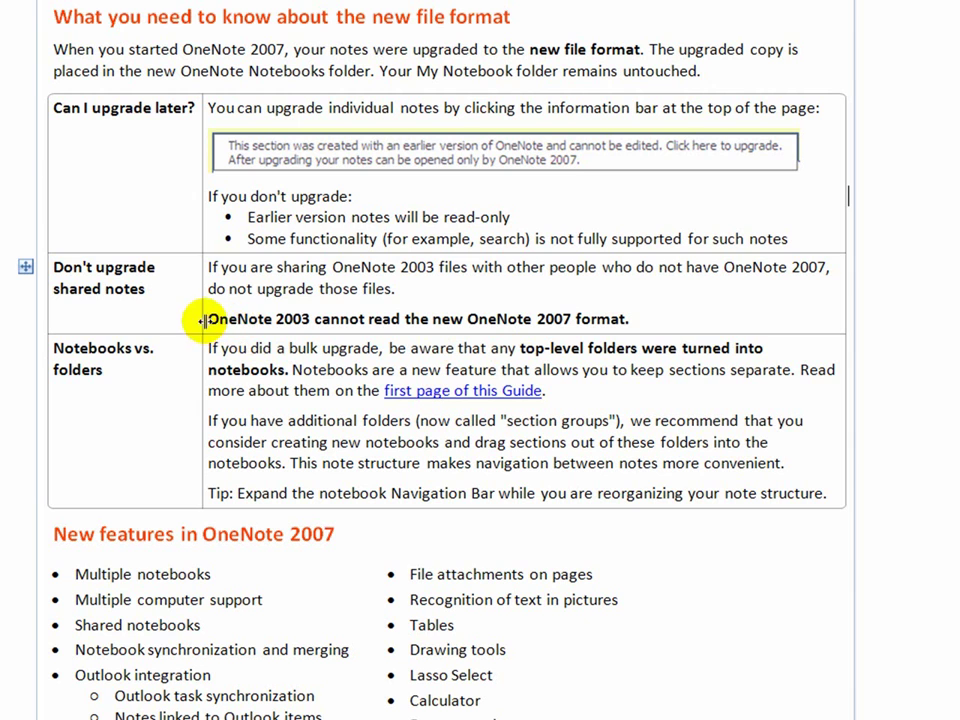
drag(210, 321, 643, 315)
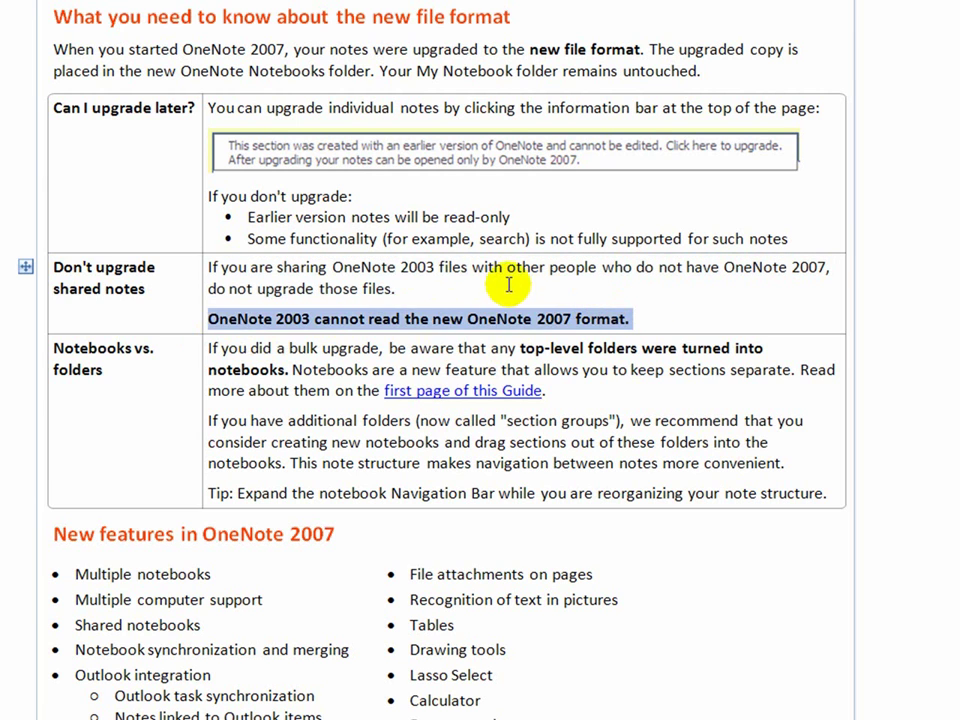
click(405, 287)
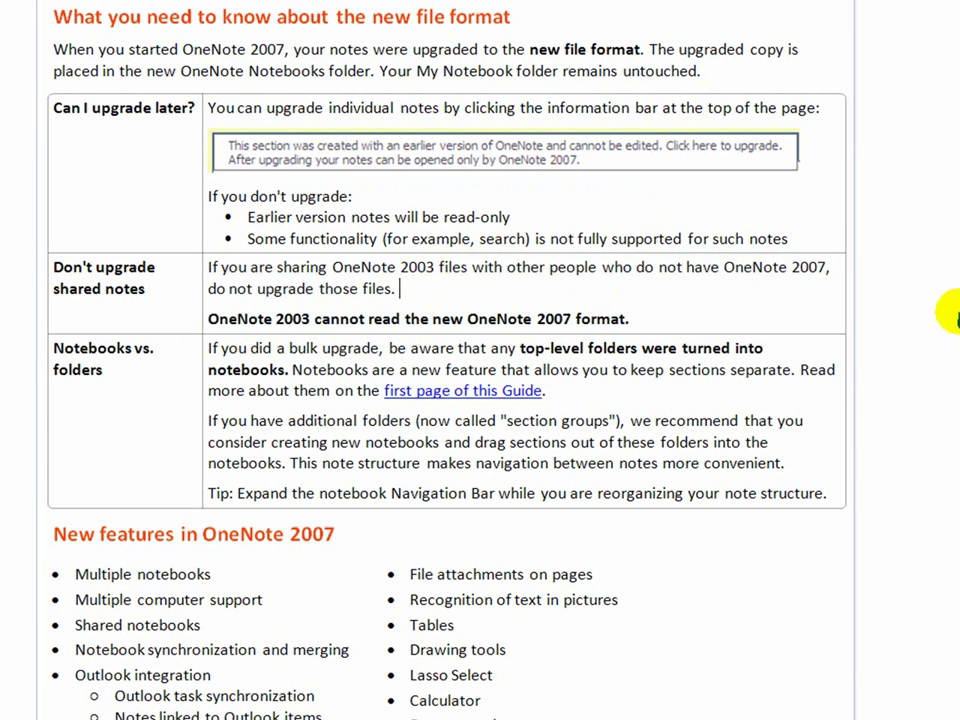
Step: Read the "New features in OneNote 2007" list down to the pointer to the More Cool Features section
scroll(943, 317, down, 2)
scroll(950, 315, down, 3)
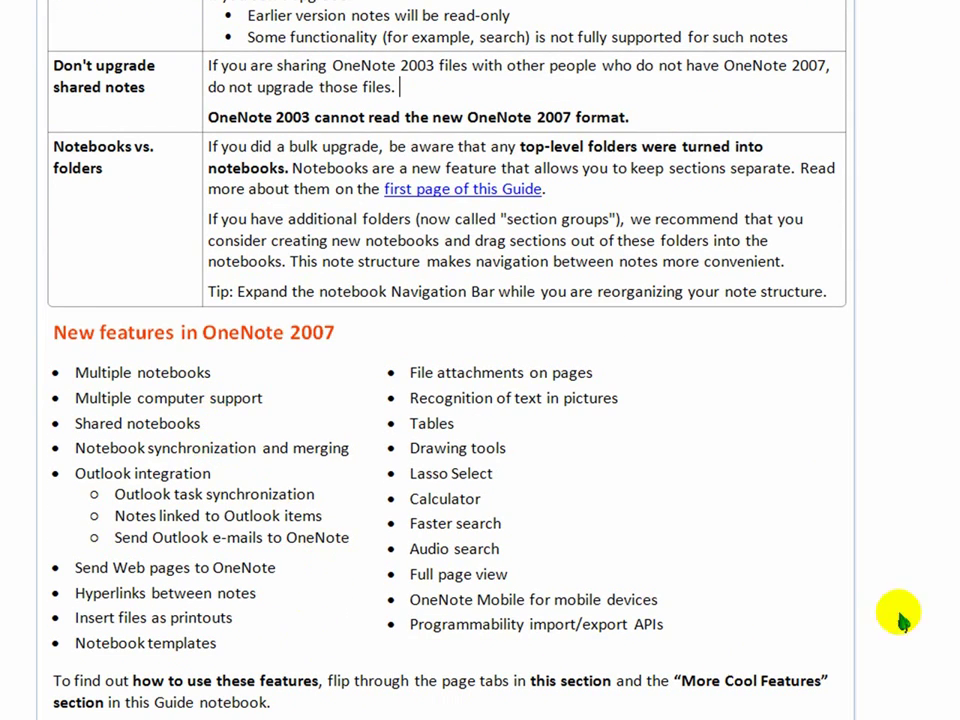
scroll(955, 625, down, 1)
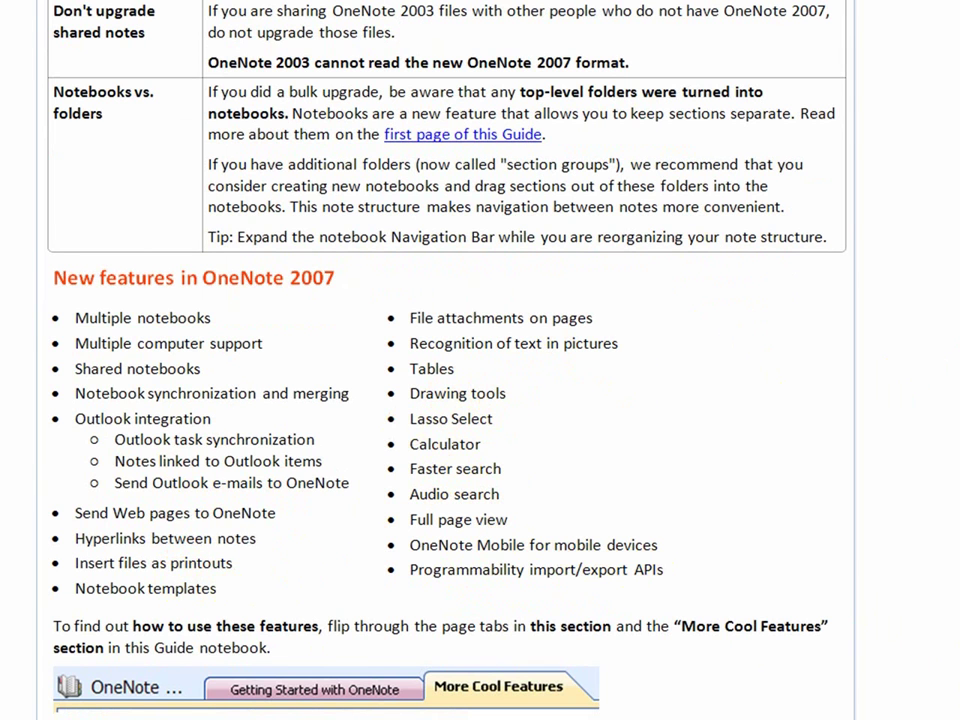
Step: Open the page "12. More resources" and look over the Office Online and More Cool Features references
key(ctrl+Page_Down)
scroll(945, 326, down, 1)
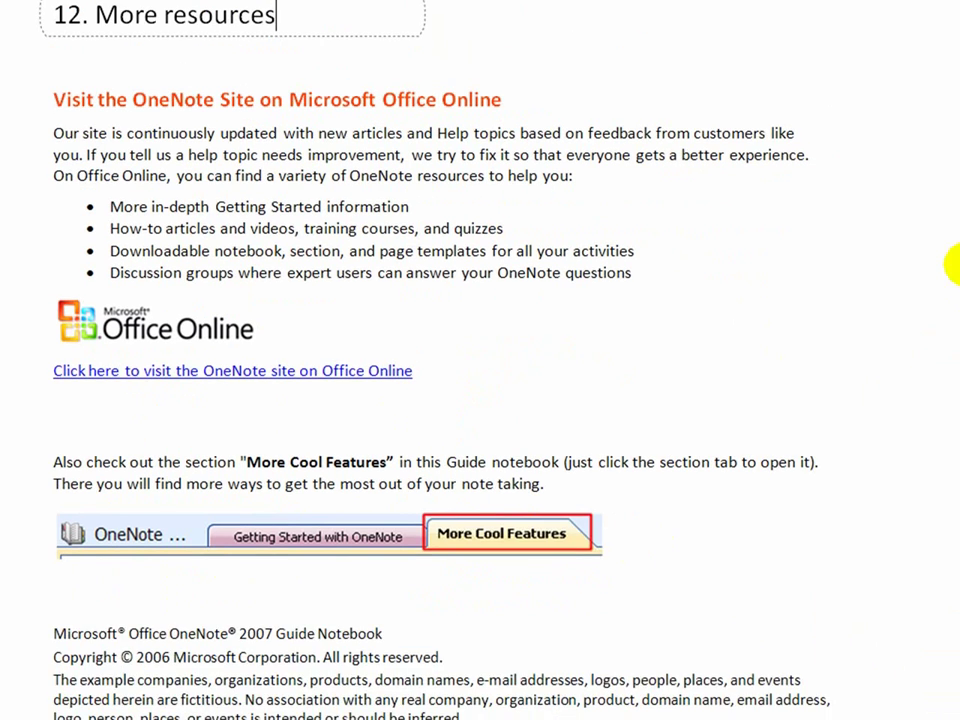
scroll(945, 326, up, 1)
Step: Open the "Audio search" page in the More Cool Features section and read the recording advice and search instructions
key(ctrl+Page_Down)
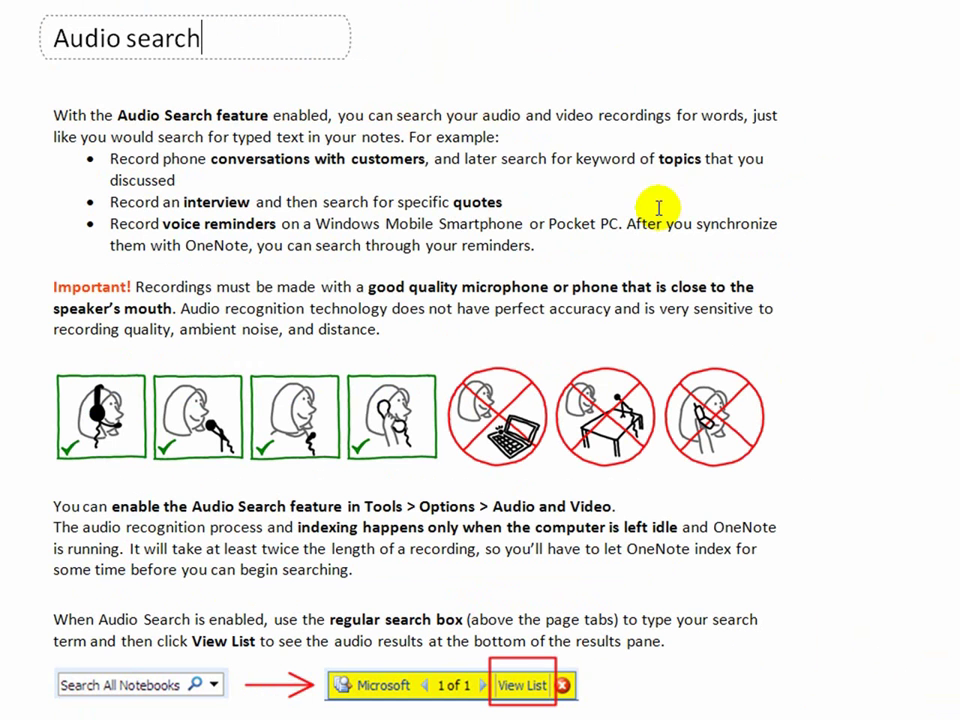
scroll(955, 225, down, 1)
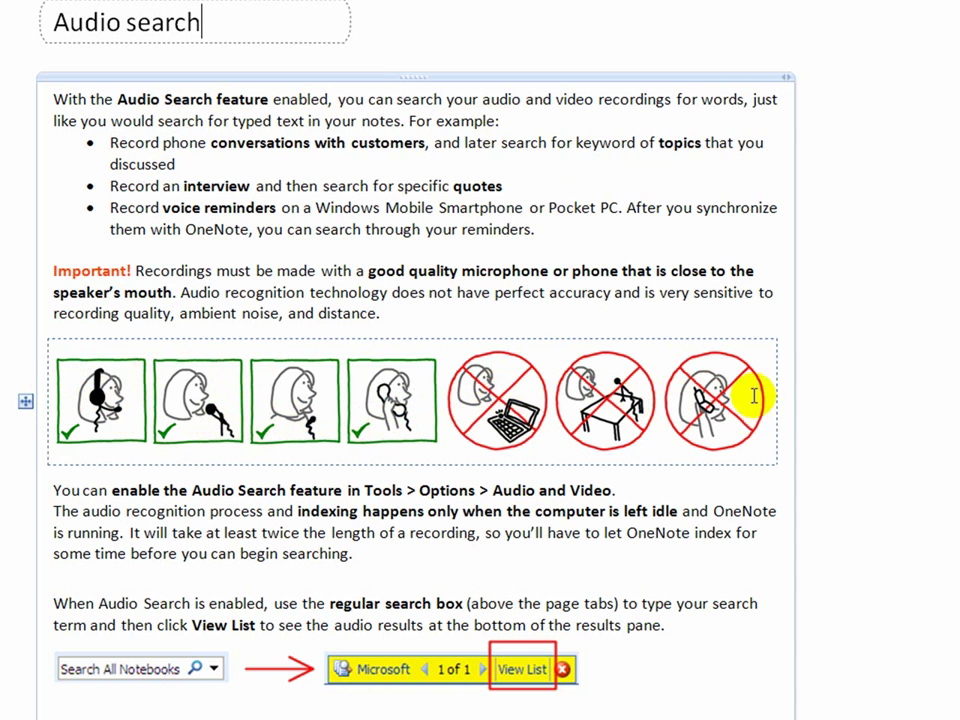
scroll(948, 352, down, 8)
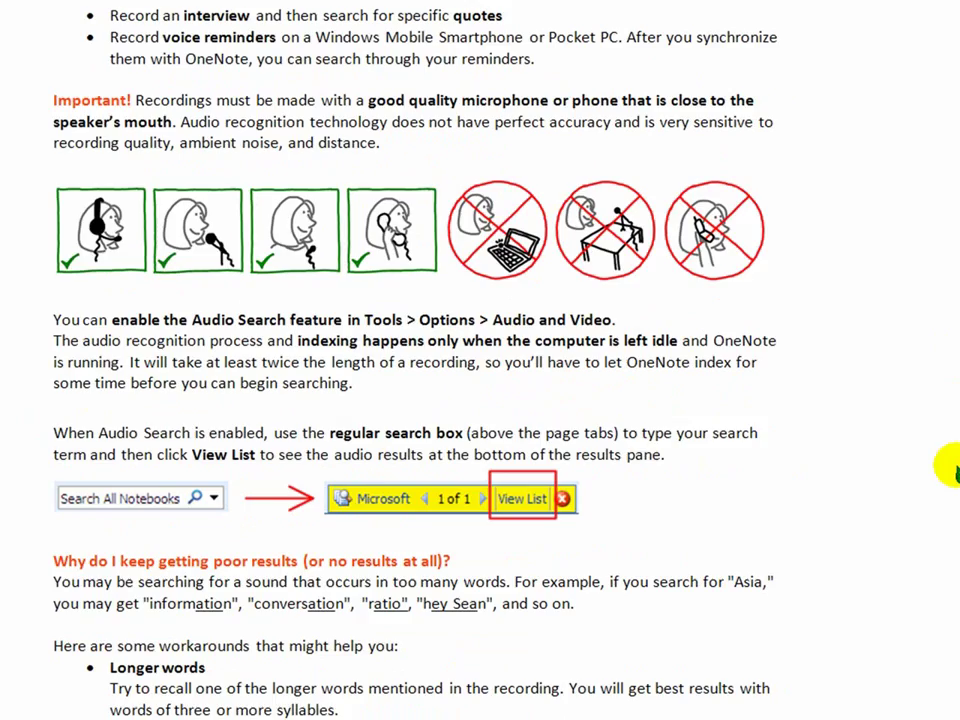
scroll(943, 600, up, 10)
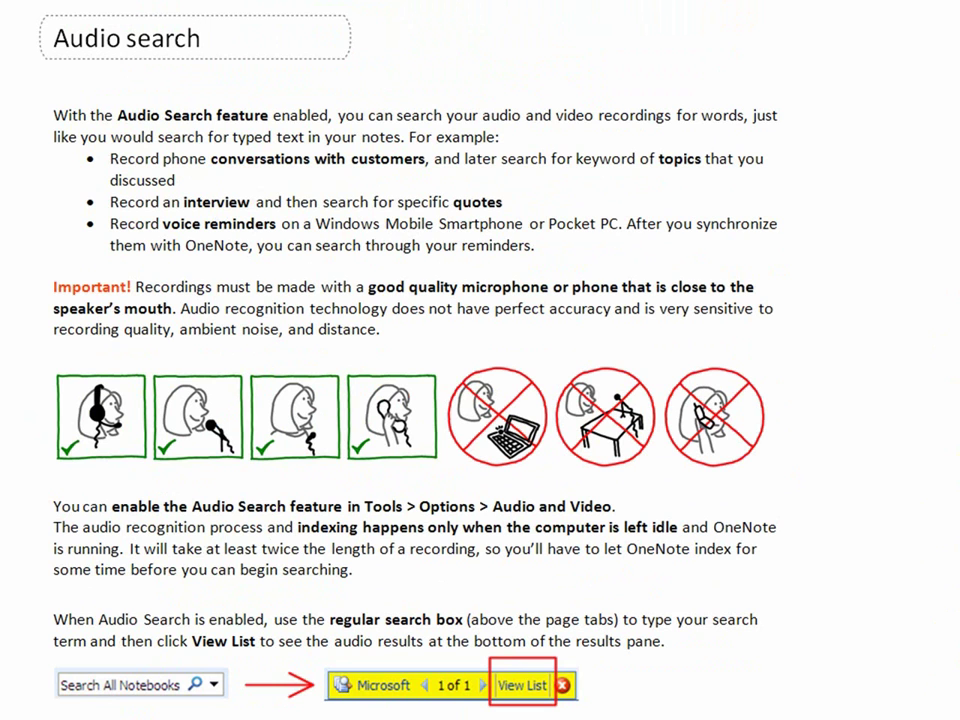
Step: Bring up the screen recorder to view its camera and audio settings, and return to the Audio search page
key(F9)
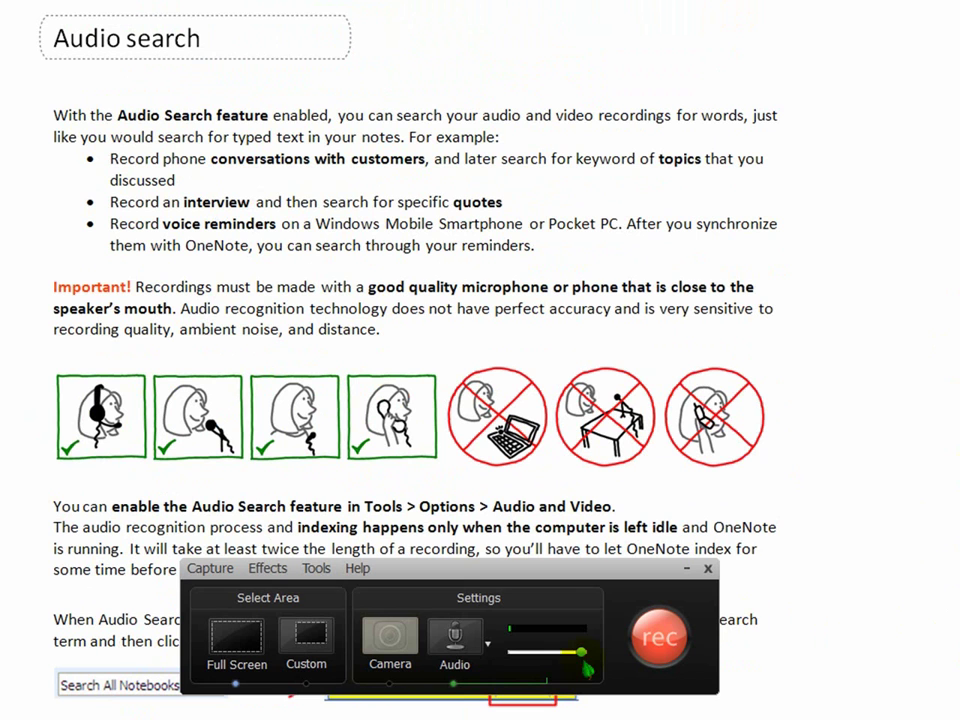
click(412, 660)
key(F9)
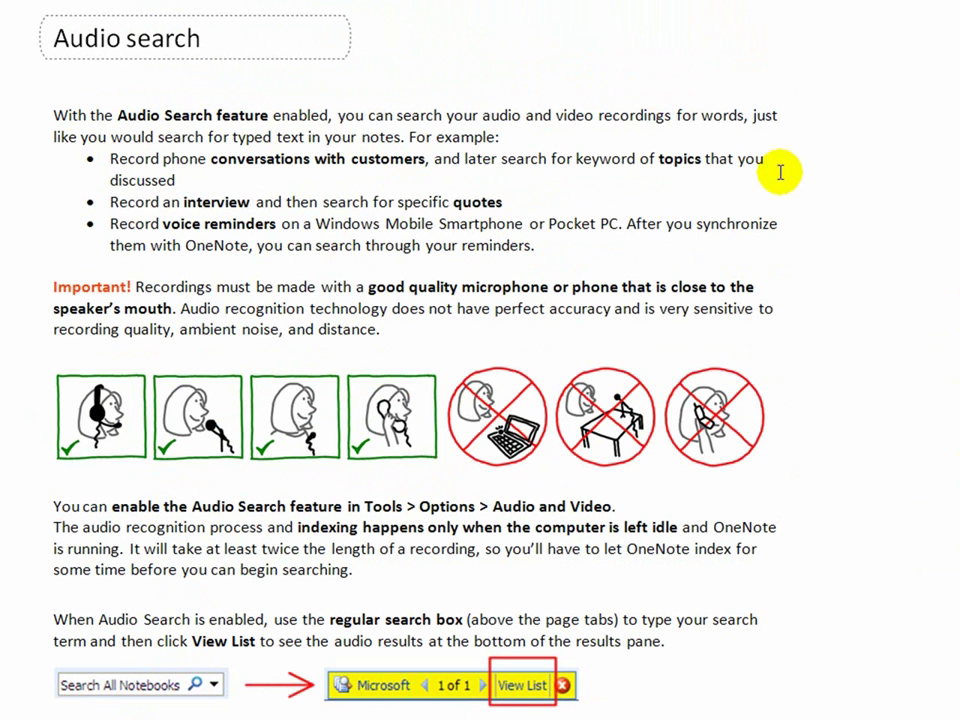
Step: Look over the "Research on the Web" and "Live sharing session" pages of the More Cool Features section
click(845, 143)
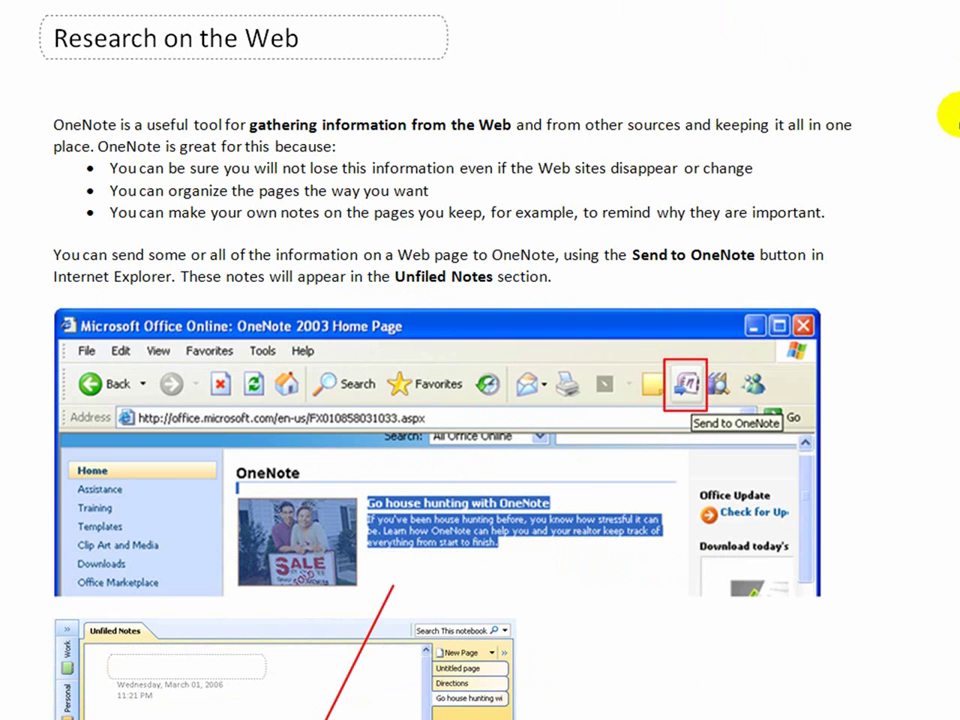
drag(950, 115, 945, 88)
click(957, 93)
click(948, 130)
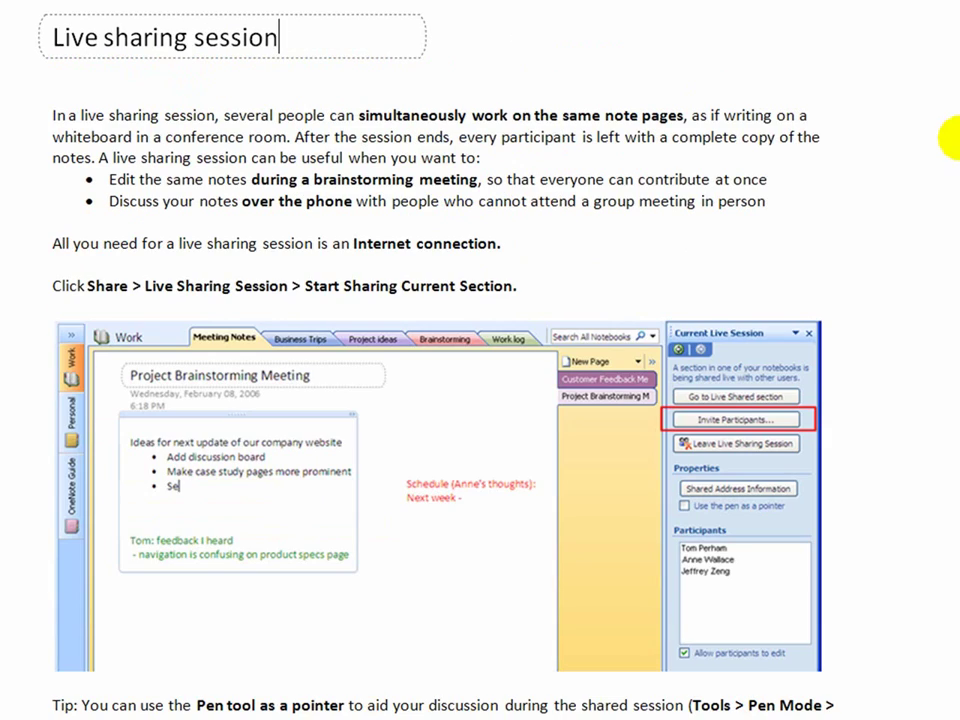
drag(948, 139, 957, 290)
scroll(957, 290, up, 2)
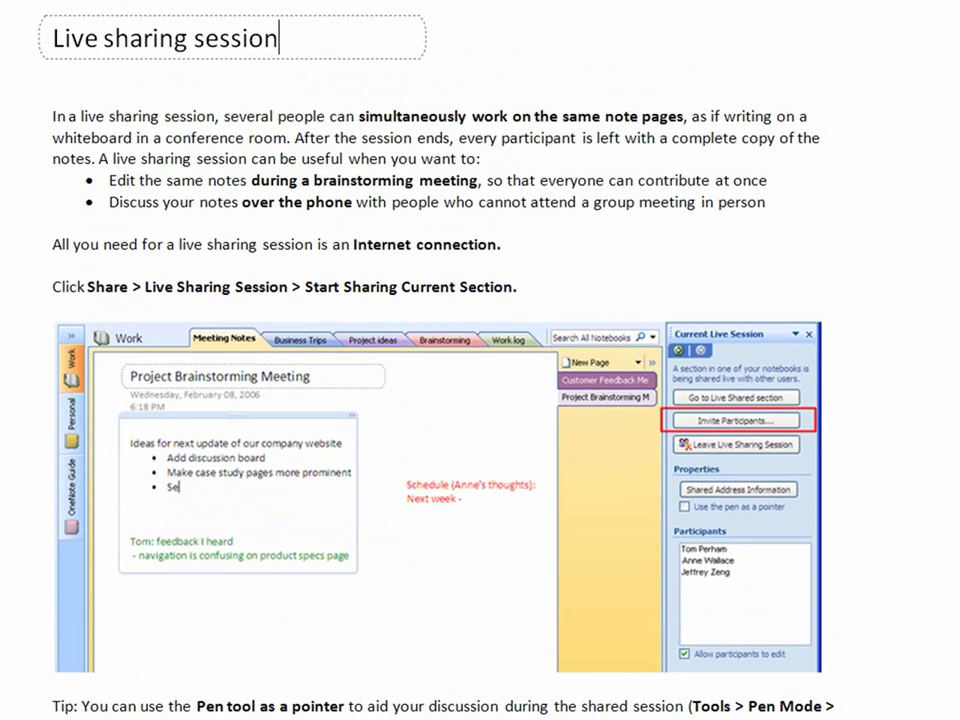
Step: Read how to create a Side Note on the "Side Note" page, and open the "Multiple computer support" page
click(856, 219)
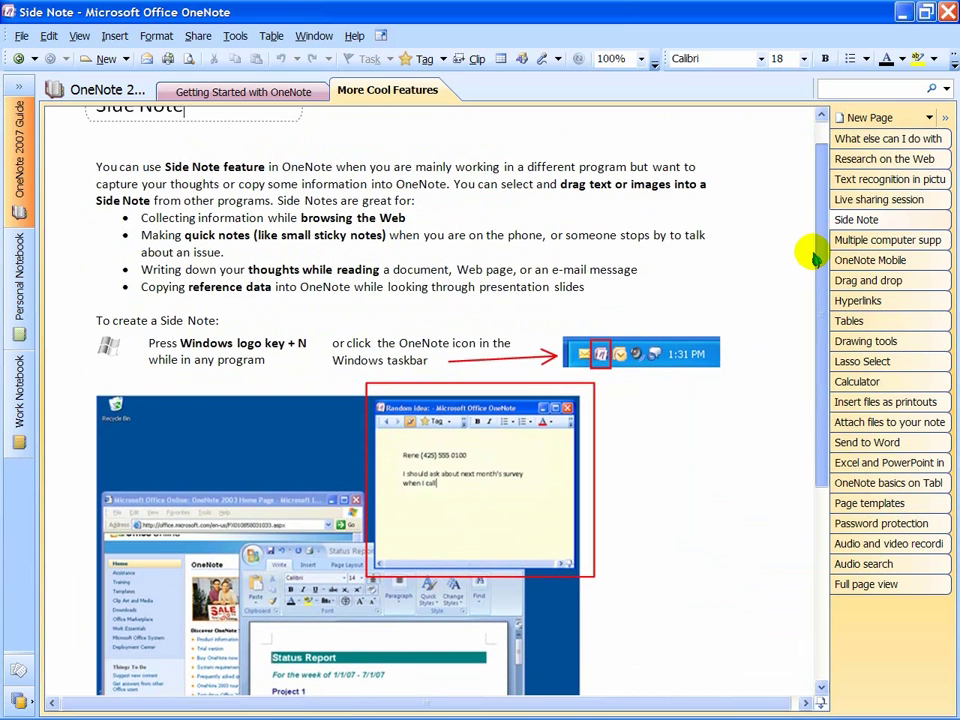
drag(815, 258, 815, 272)
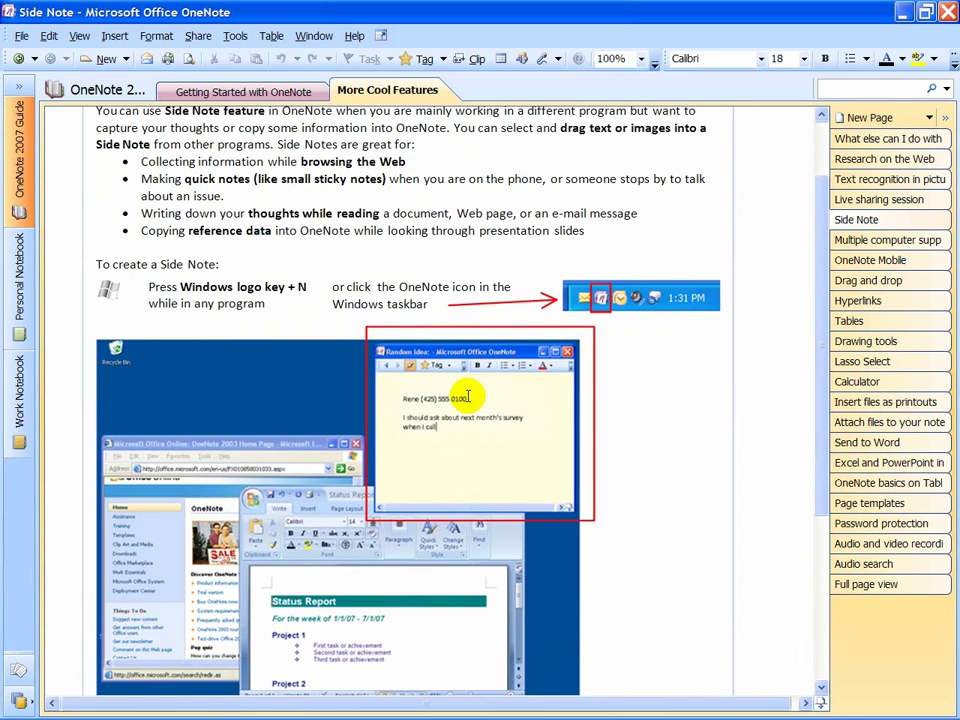
click(852, 238)
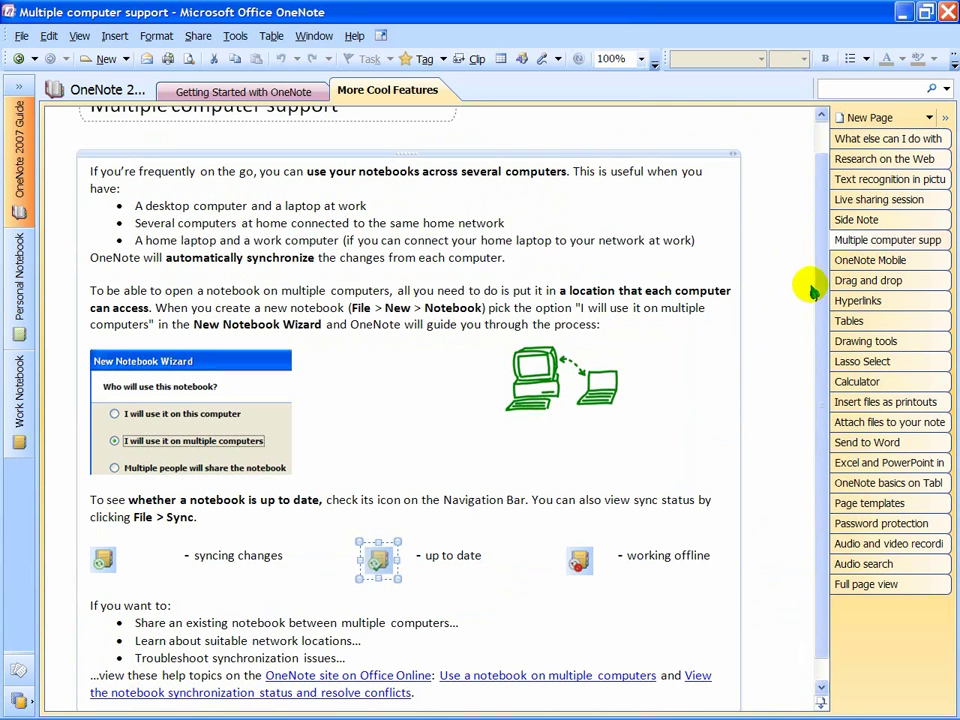
Step: Read the rest of the "Multiple computer support" page and look over the "OneNote Mobile" page
drag(816, 280, 818, 340)
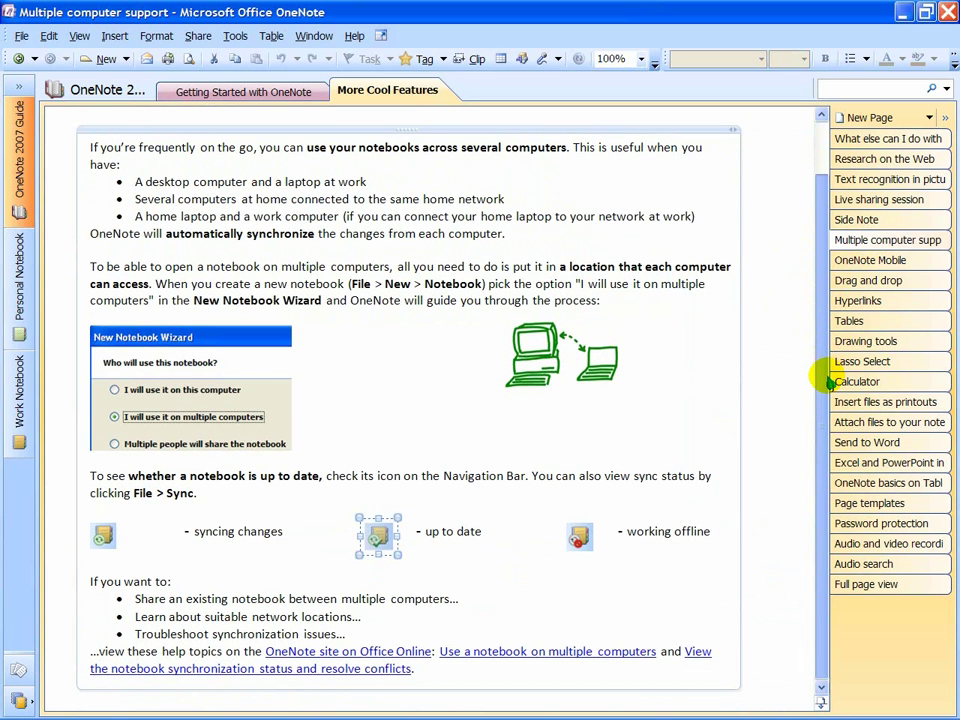
click(888, 265)
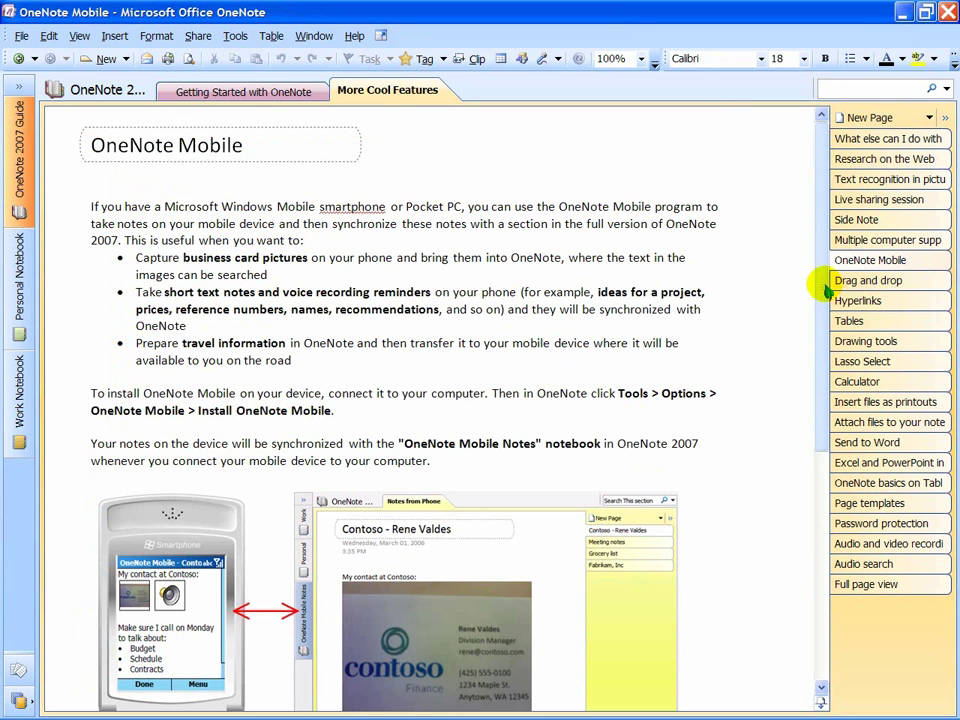
drag(822, 288, 808, 388)
Step: Open the "Drag and drop" page and try dragging a section over the Work Notebook and Personal Notebook
click(868, 281)
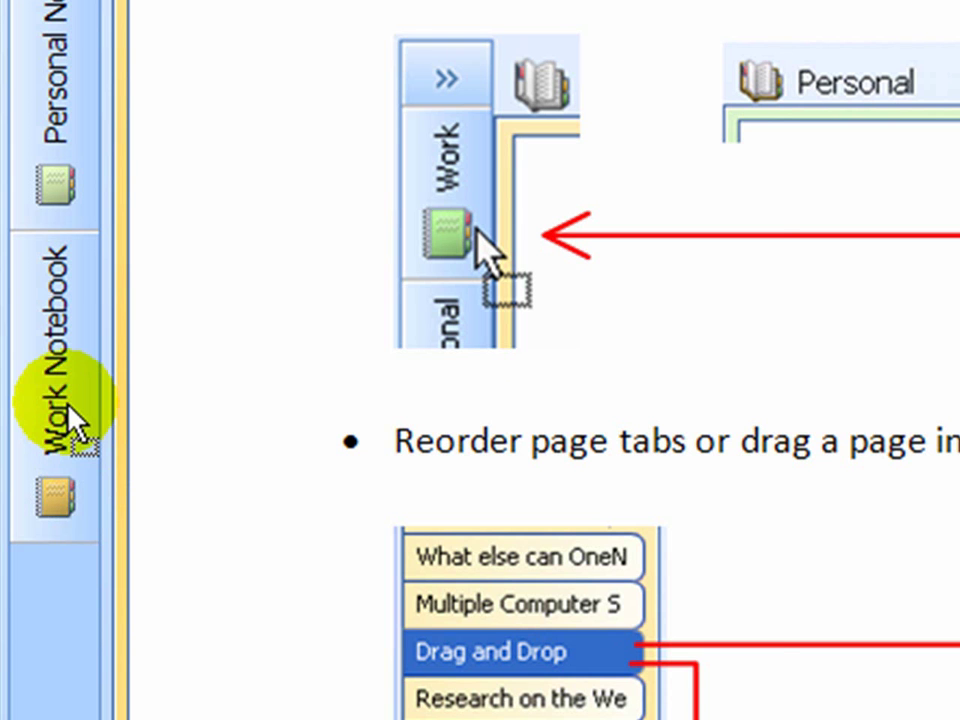
drag(70, 420, 58, 62)
click(268, 204)
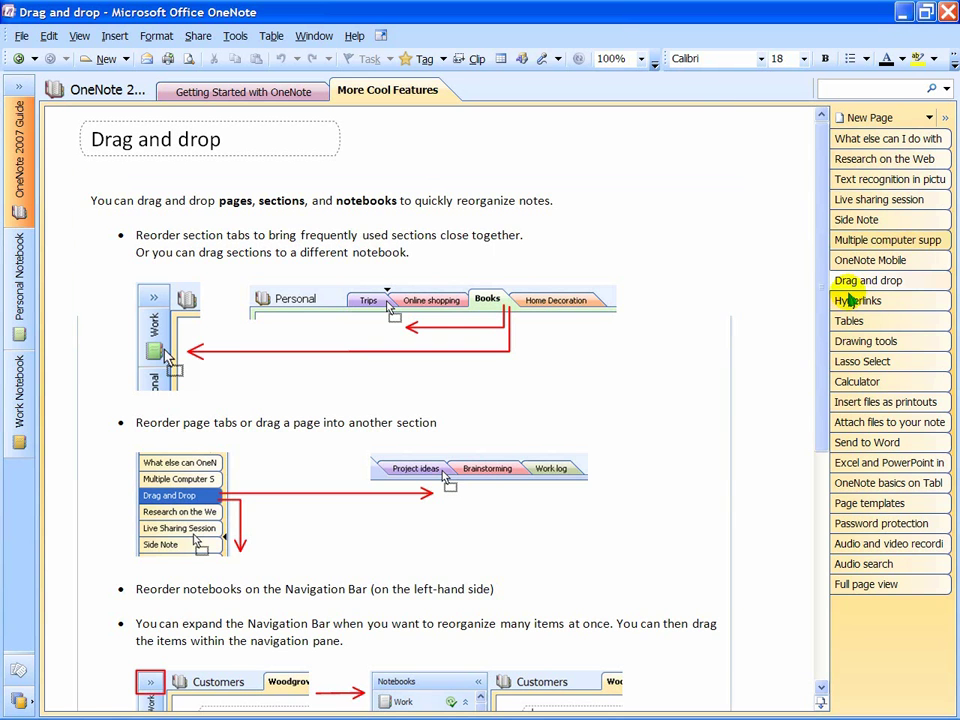
Step: Look over the "Hyperlinks", "Tables" and "Drawing tools" pages of the More Cool Features section
click(848, 300)
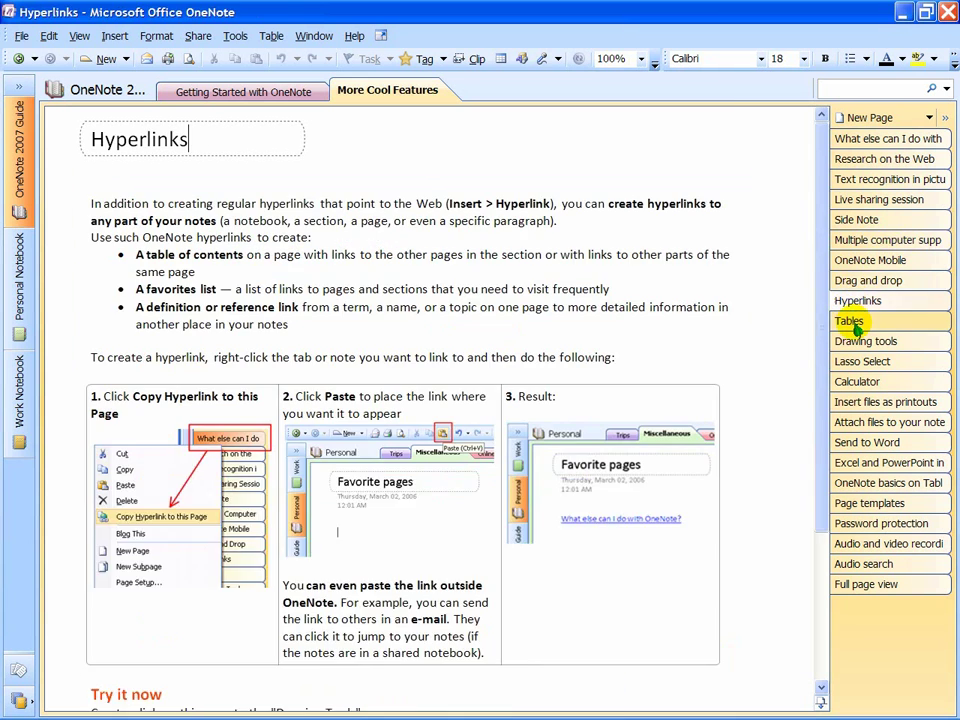
click(857, 322)
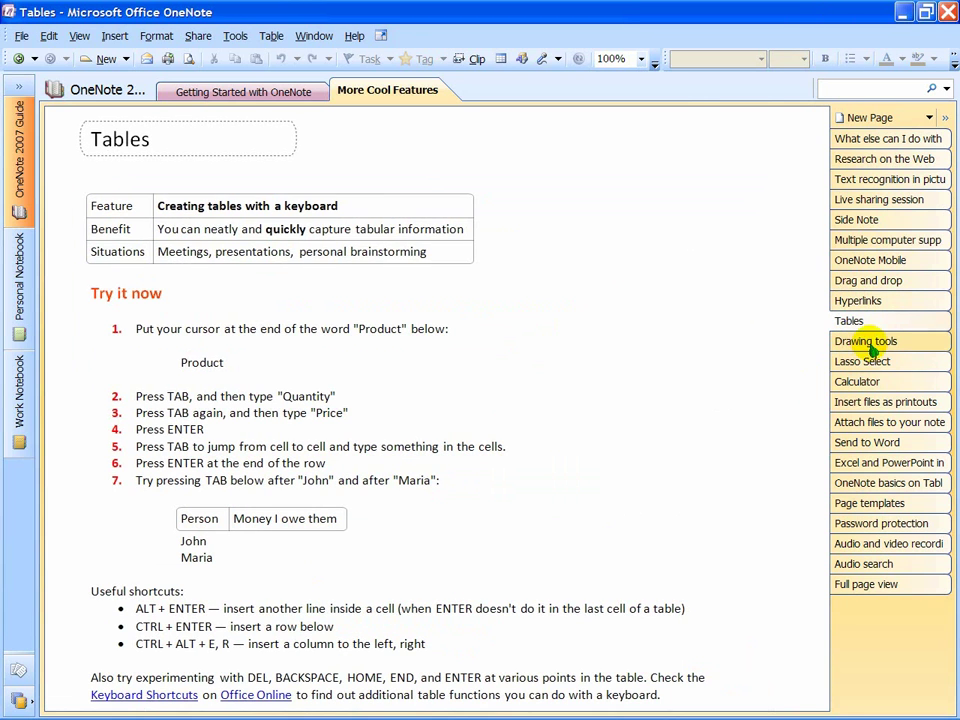
click(866, 341)
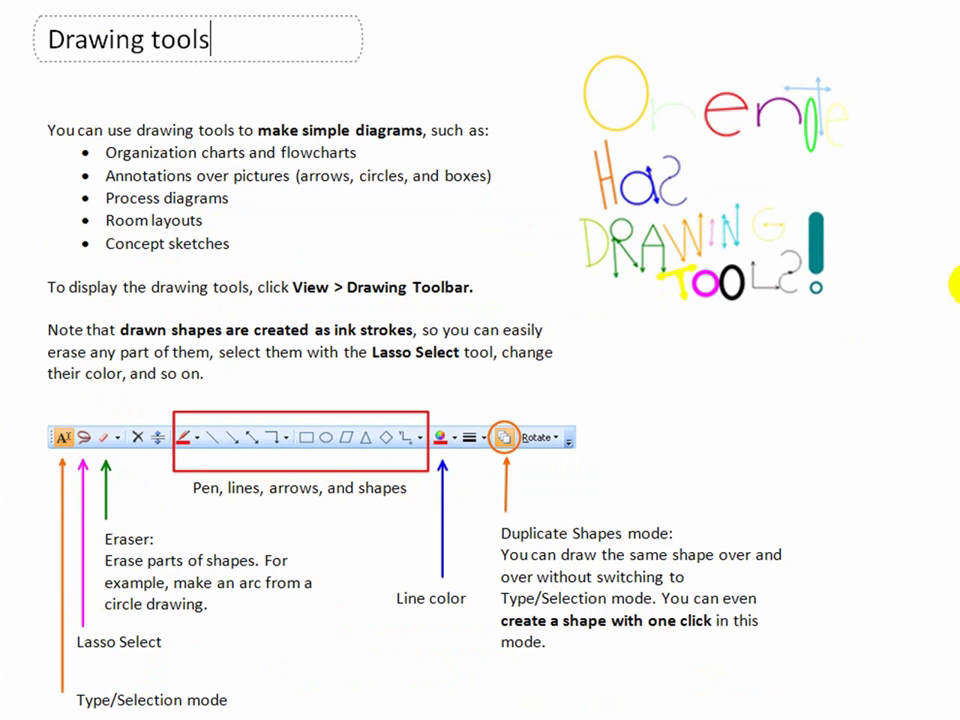
scroll(955, 300, down, 2)
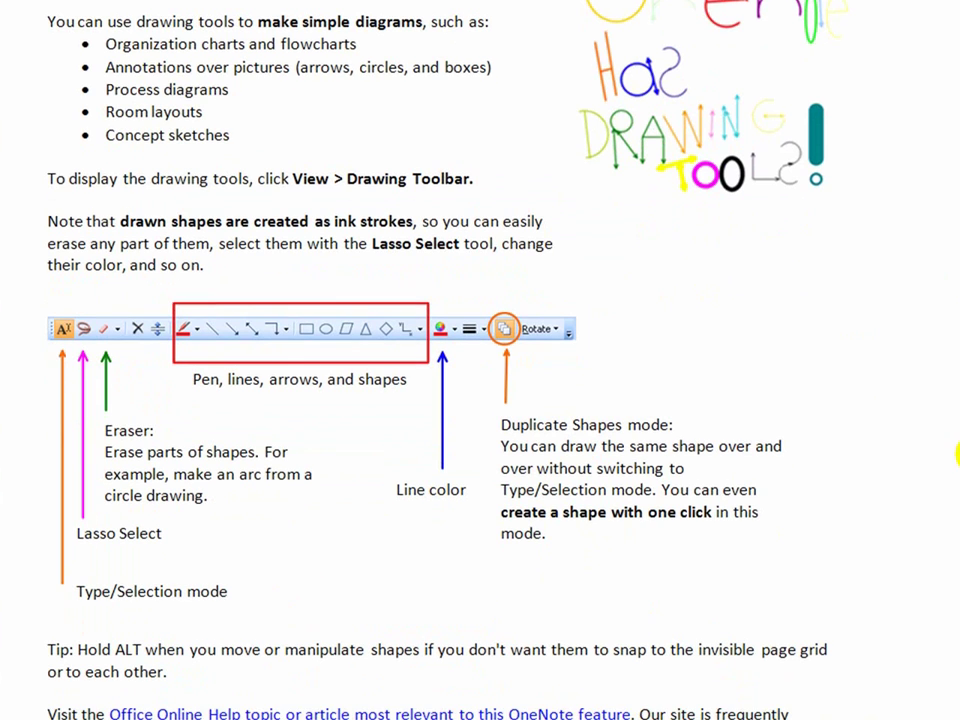
Step: View the "Lasso Select" and "Calculator" pages, and read "Insert files as printouts" down to the sample Status Report printout
key(ctrl+Page_Down)
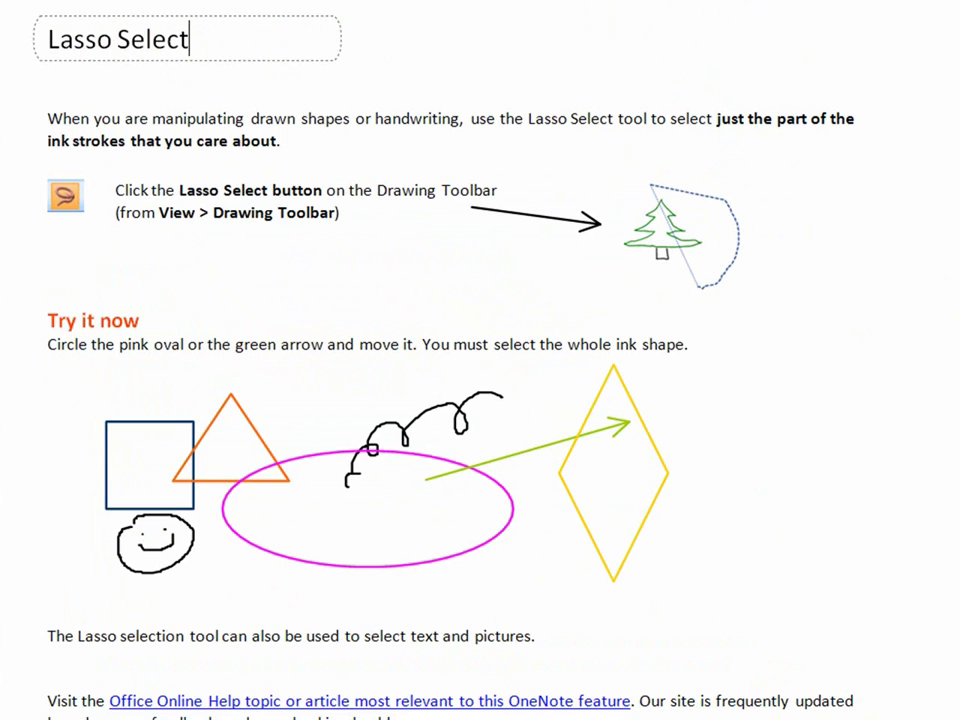
key(ctrl+Page_Down)
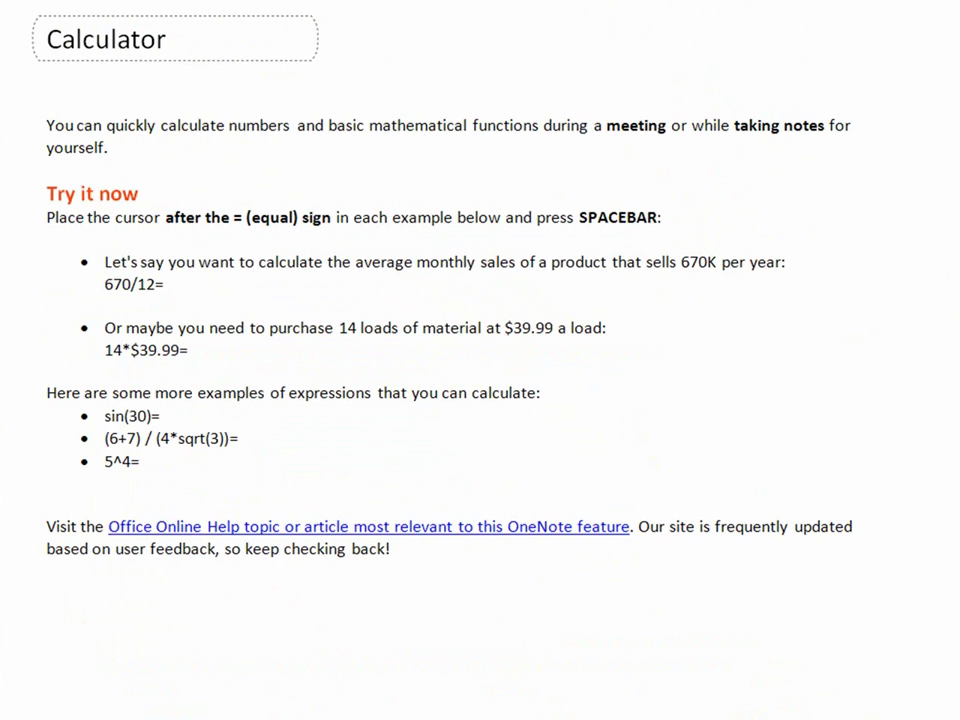
key(ctrl+Page_Down)
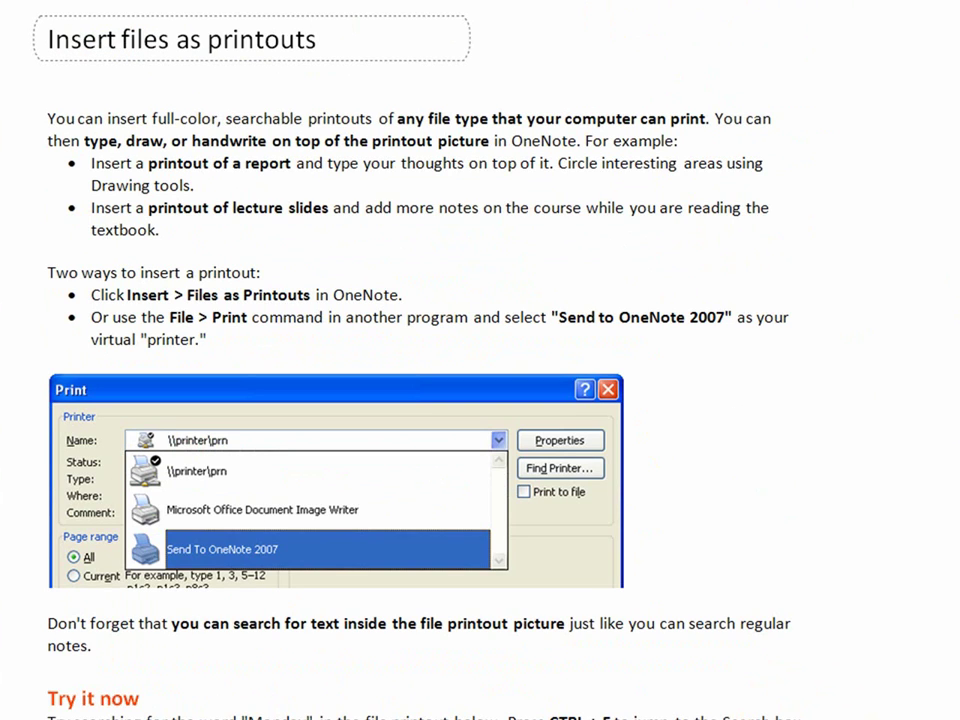
scroll(480, 360, down, 3)
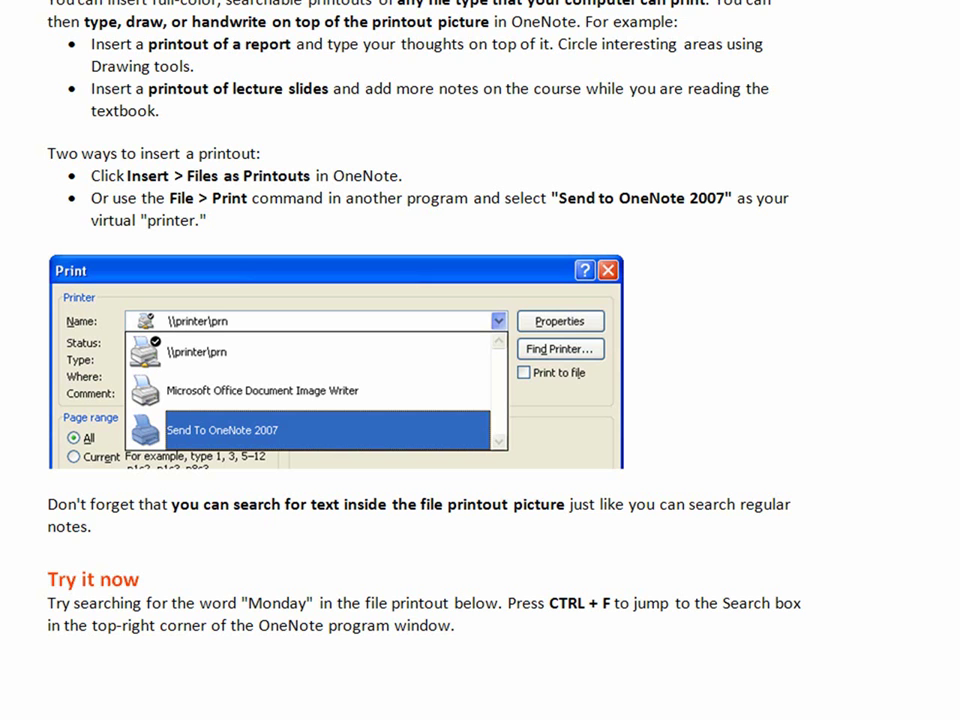
scroll(480, 400, down, 4)
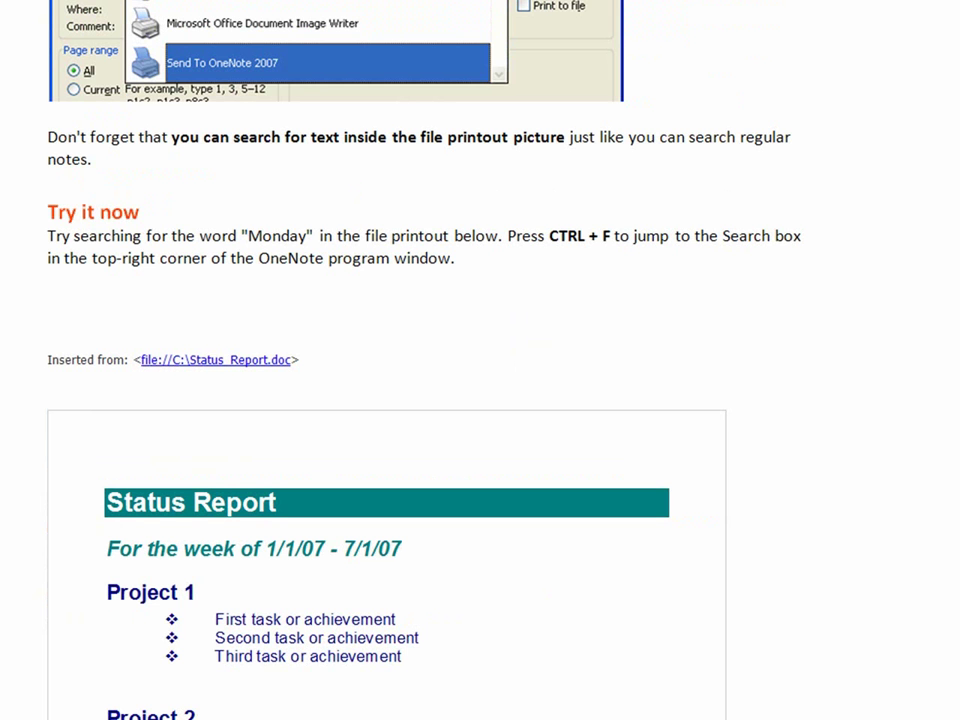
Step: Look over the "Attach files to your notes", "Send to Word" and "Excel and PowerPoint integration" pages
click(889, 422)
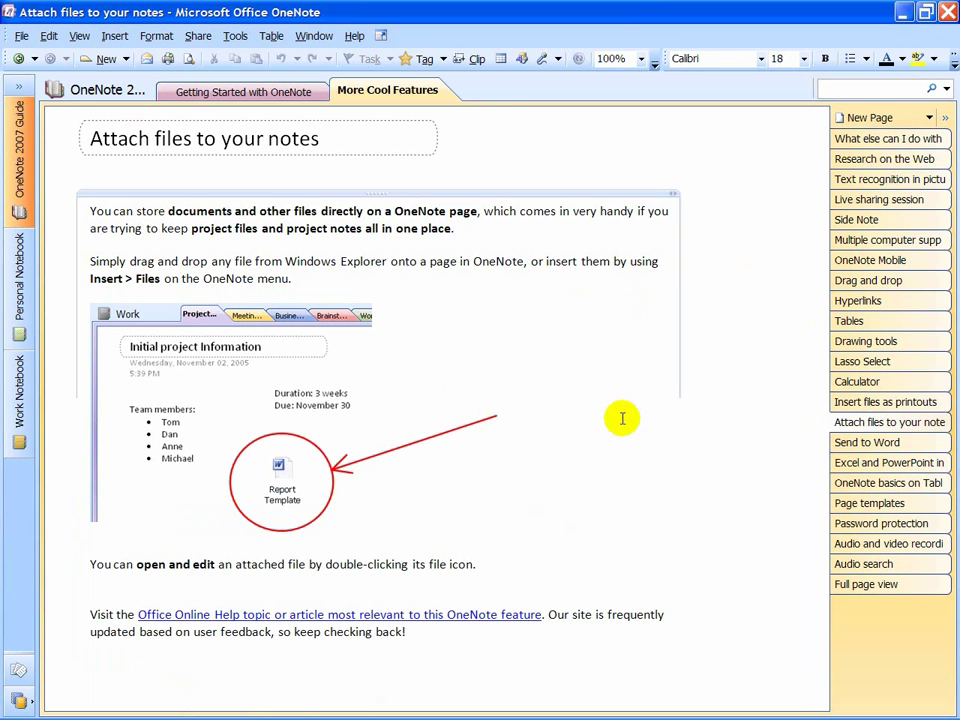
click(918, 443)
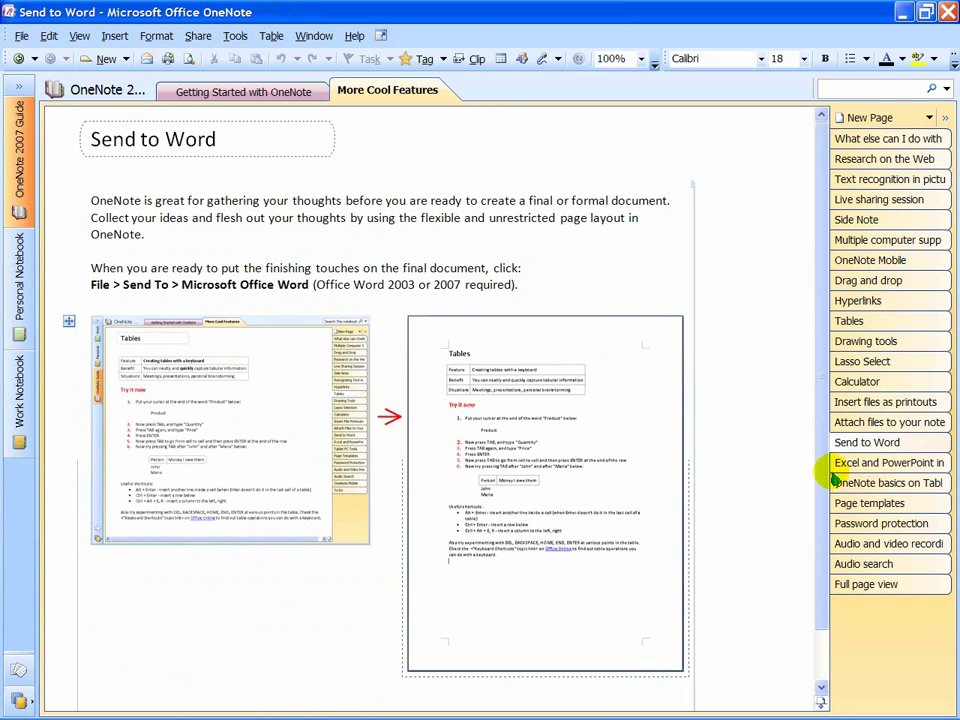
click(870, 476)
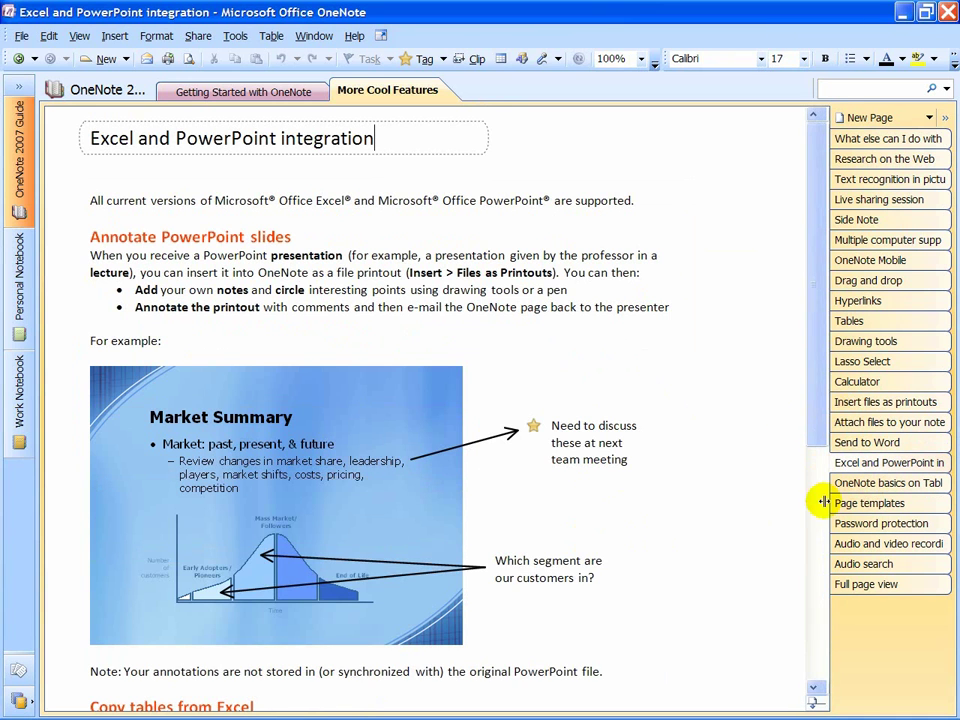
scroll(816, 422, down, 8)
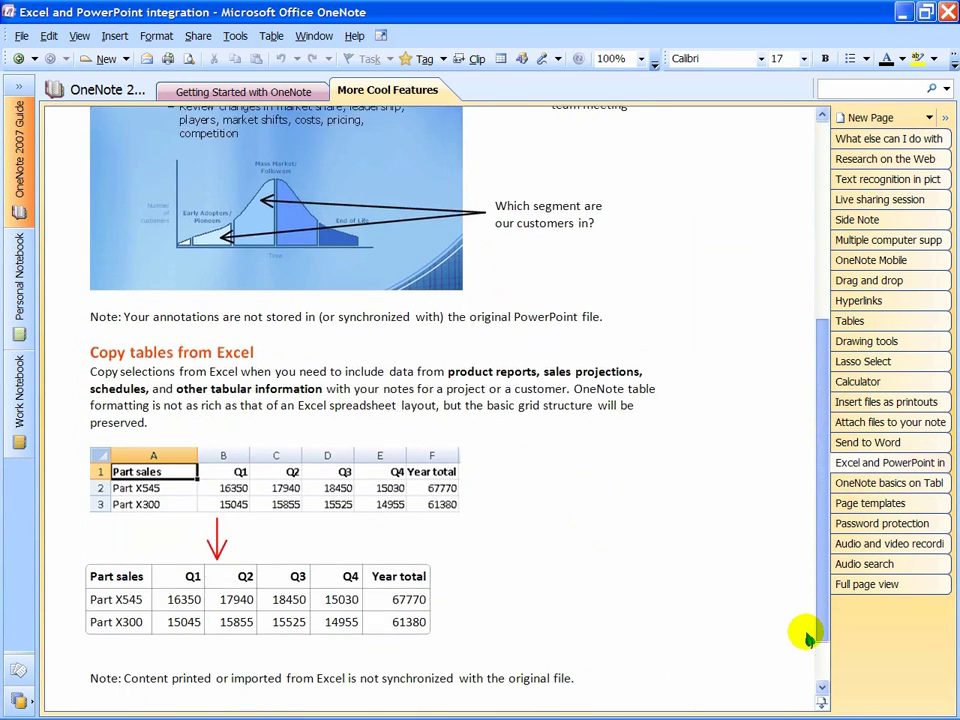
Step: Open the "OneNote basics on Tablet PC" page and read its handwriting tips, writing tools and page space sections
click(856, 484)
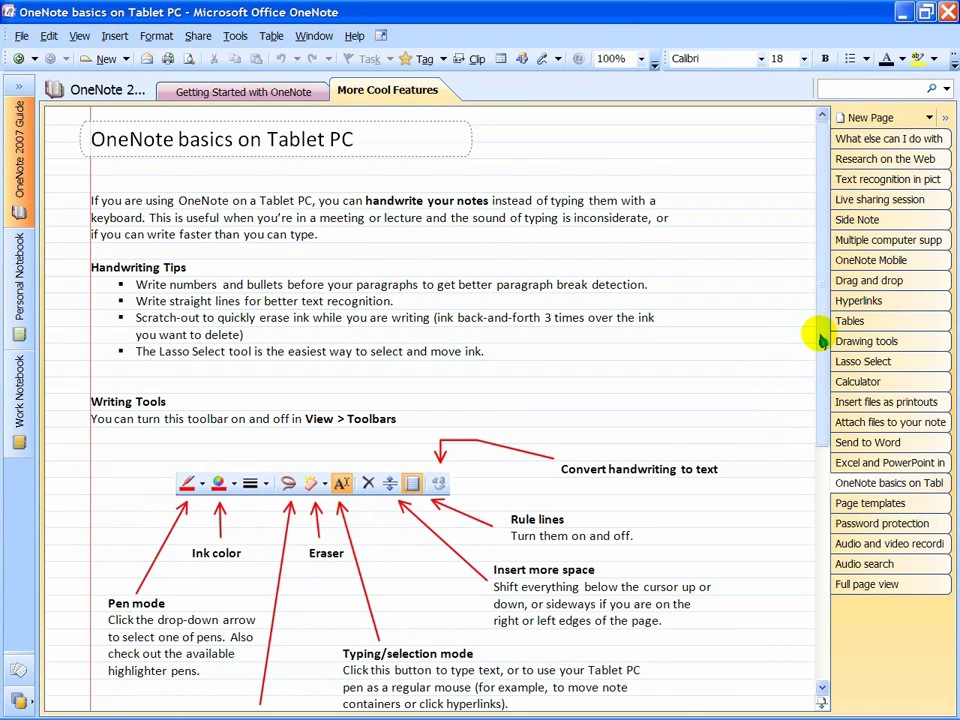
scroll(816, 377, down, 3)
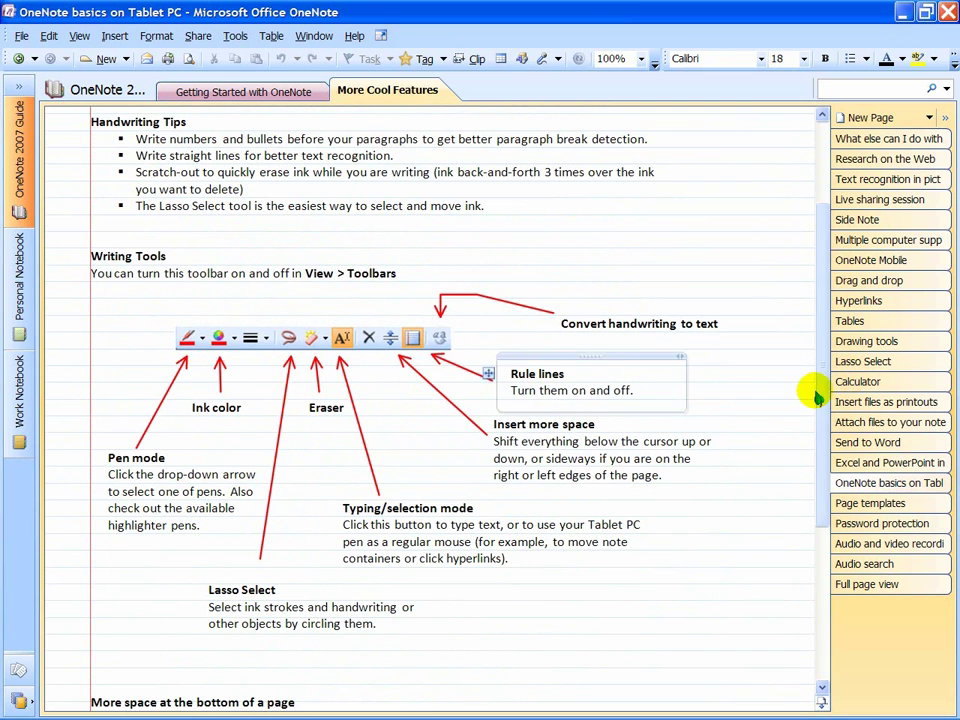
scroll(816, 540, down, 5)
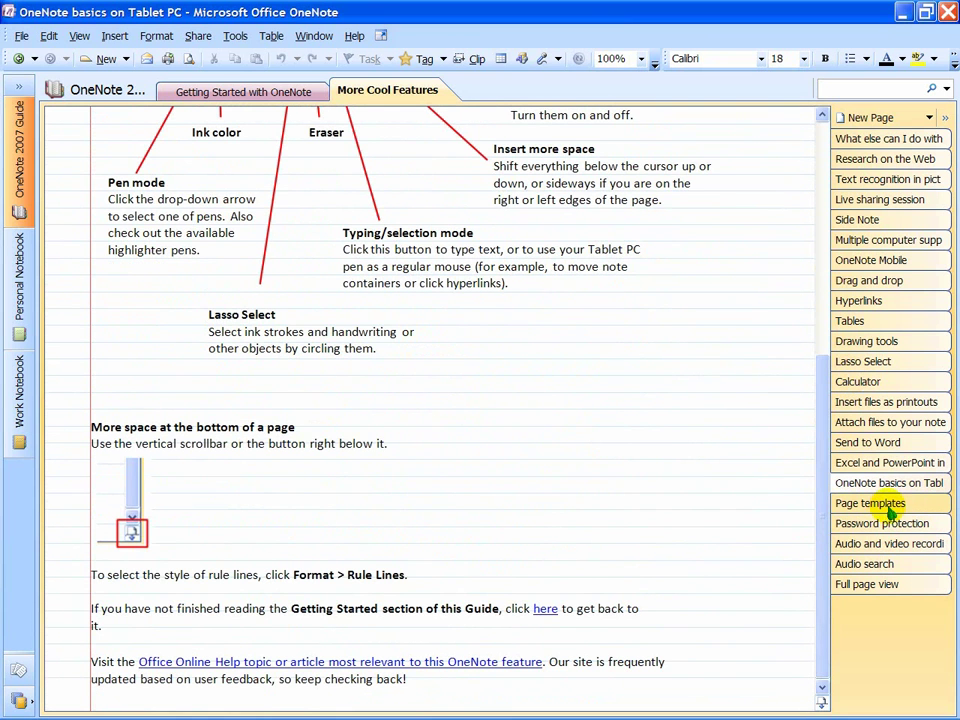
Step: Read the "Page templates" page, and view the "Audio and video recording" and "Audio search" pages
click(866, 505)
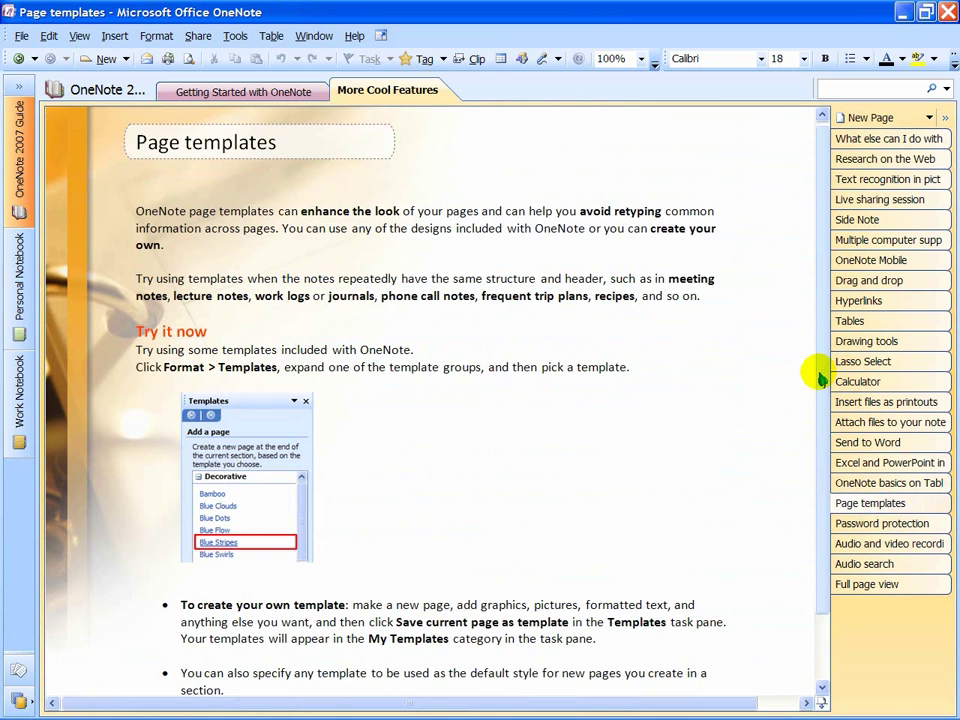
scroll(821, 410, down, 2)
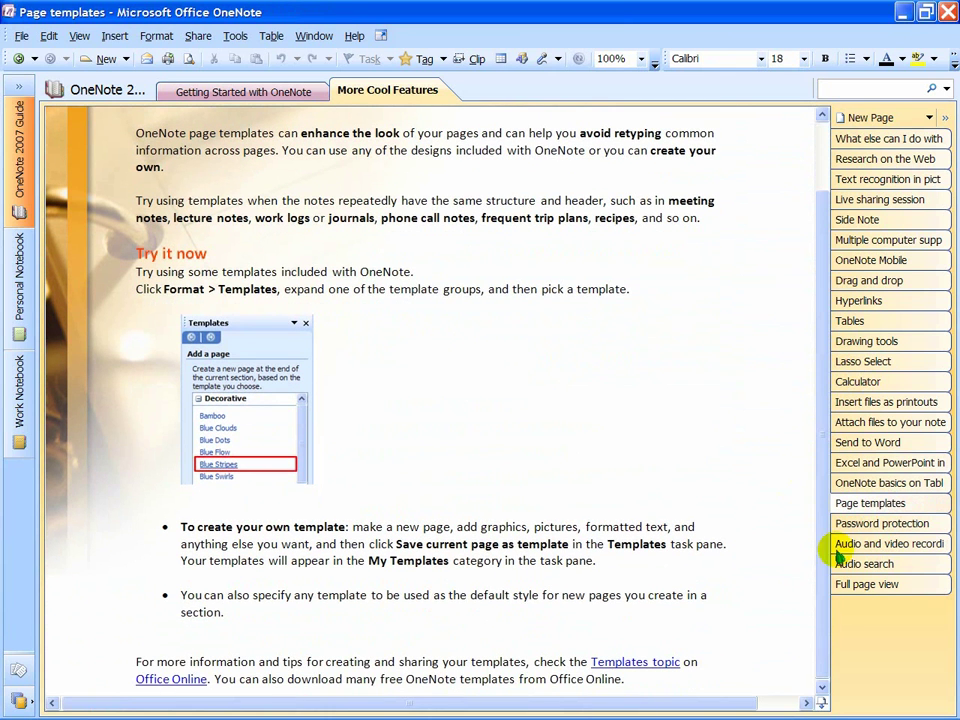
click(876, 547)
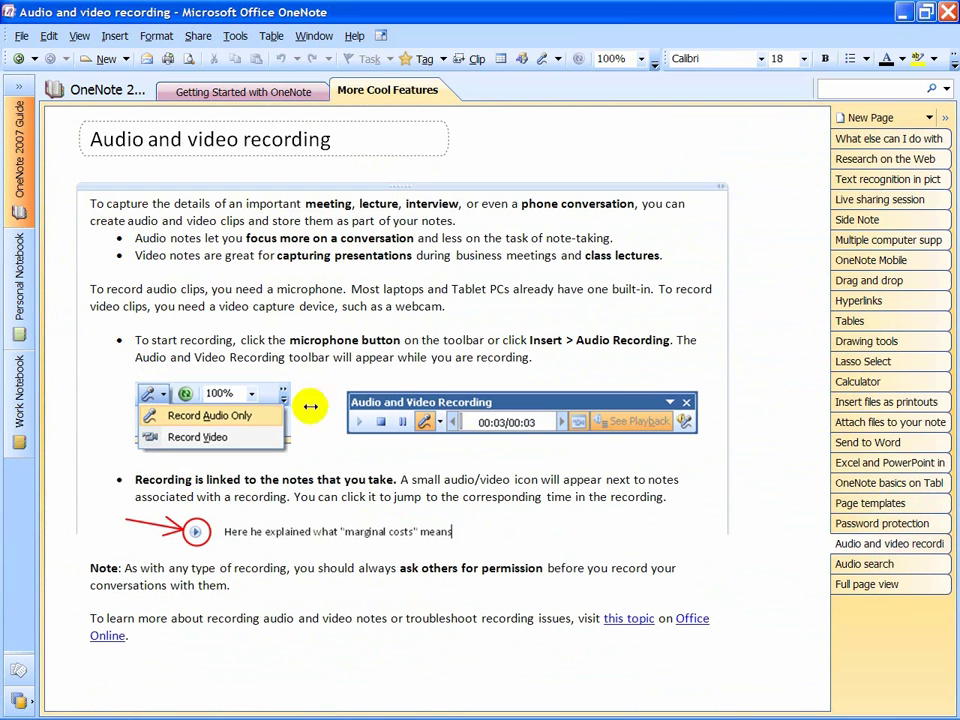
click(886, 568)
Step: Look over the "Full page view" page, and return to the Getting Started with OneNote section
click(876, 590)
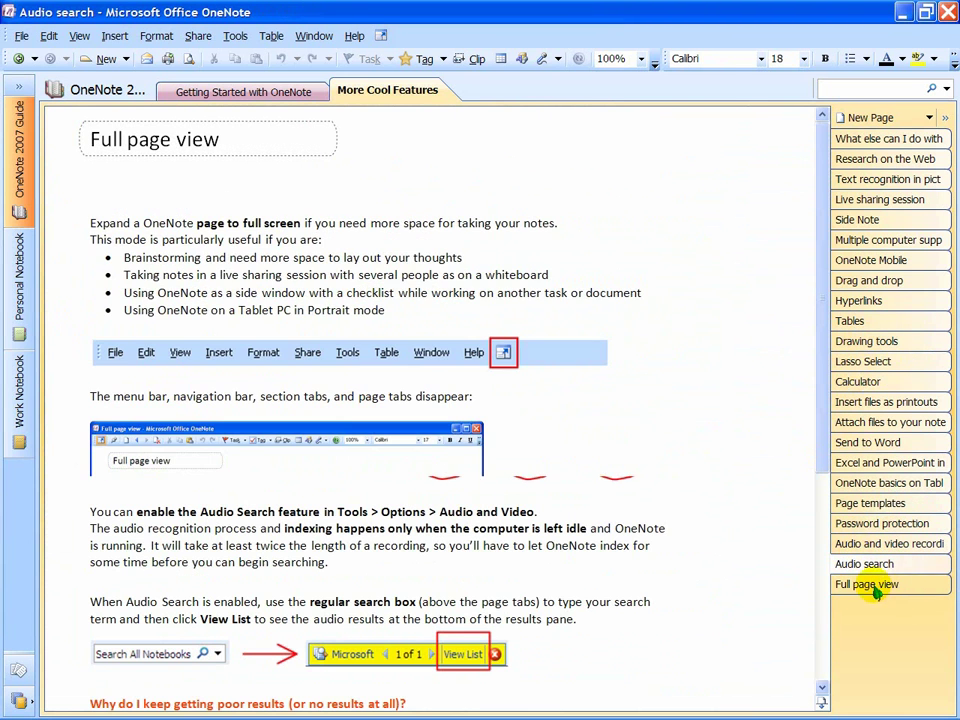
scroll(821, 321, down, 2)
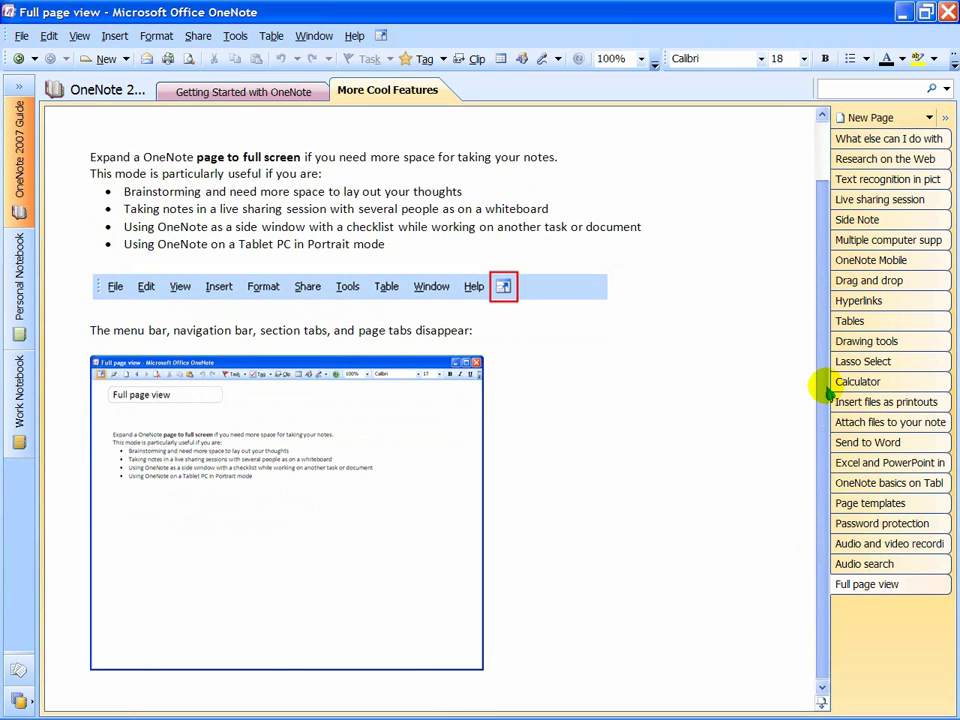
scroll(820, 392, up, 2)
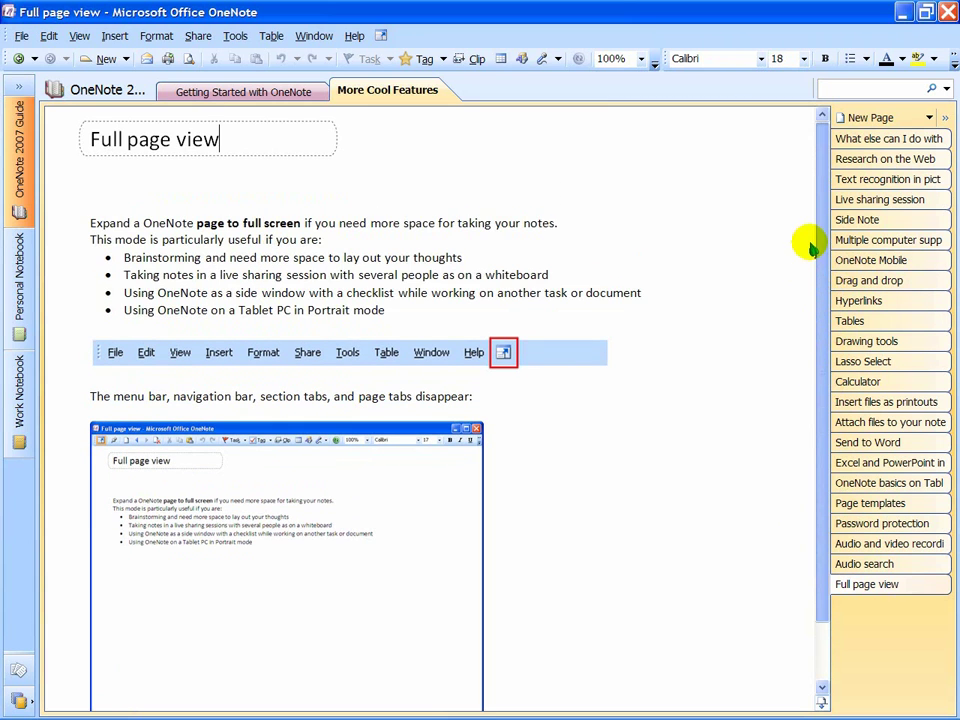
click(296, 91)
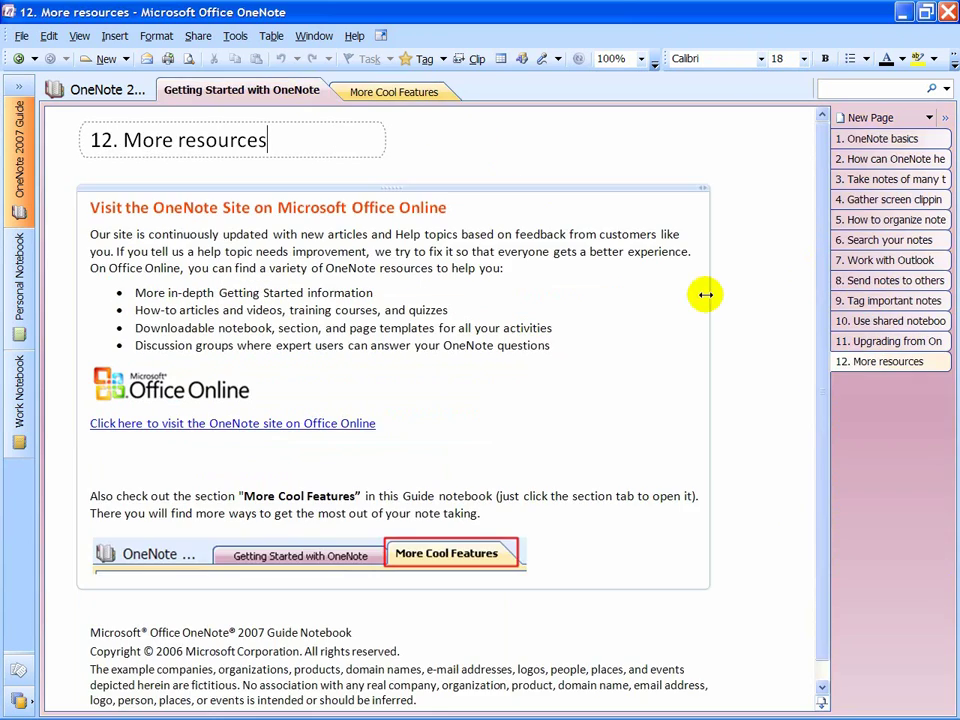